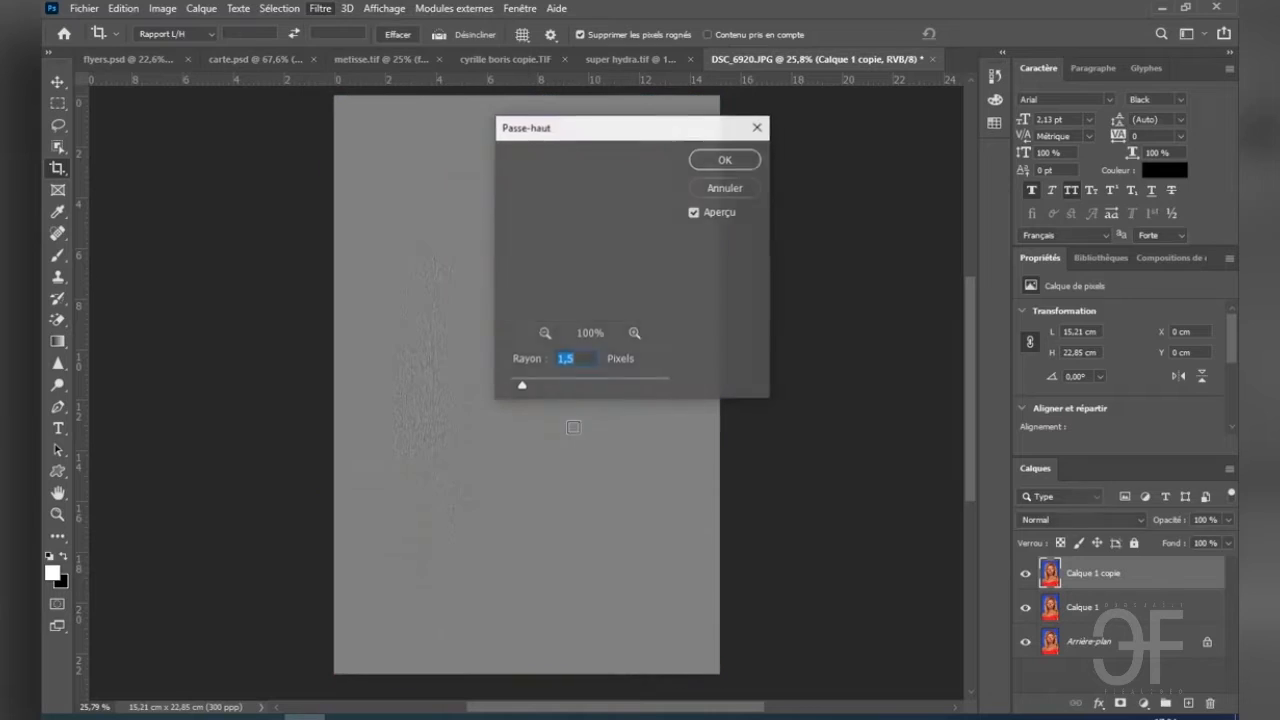
- Apply the High Pass filter (Passe-haut) to the Calque 1 copie layer with a radius of 1,5 pixels
{"action": "left_click", "coordinate": [582, 359]}
{"action": "left_click_drag", "start_coordinate": [582, 359], "coordinate": [535, 358]}
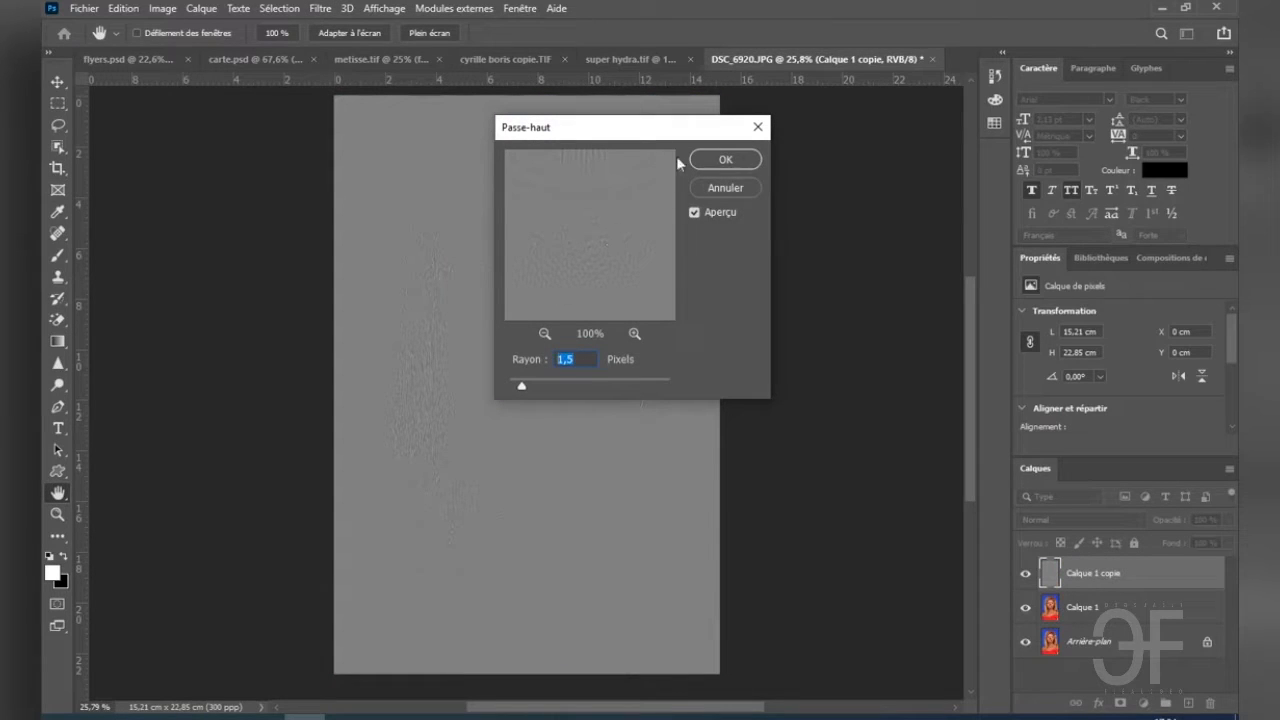
{"action": "left_click_drag", "start_coordinate": [659, 134], "coordinate": [708, 153]}
{"action": "left_click", "coordinate": [760, 180]}
{"action": "key", "text": "c"}
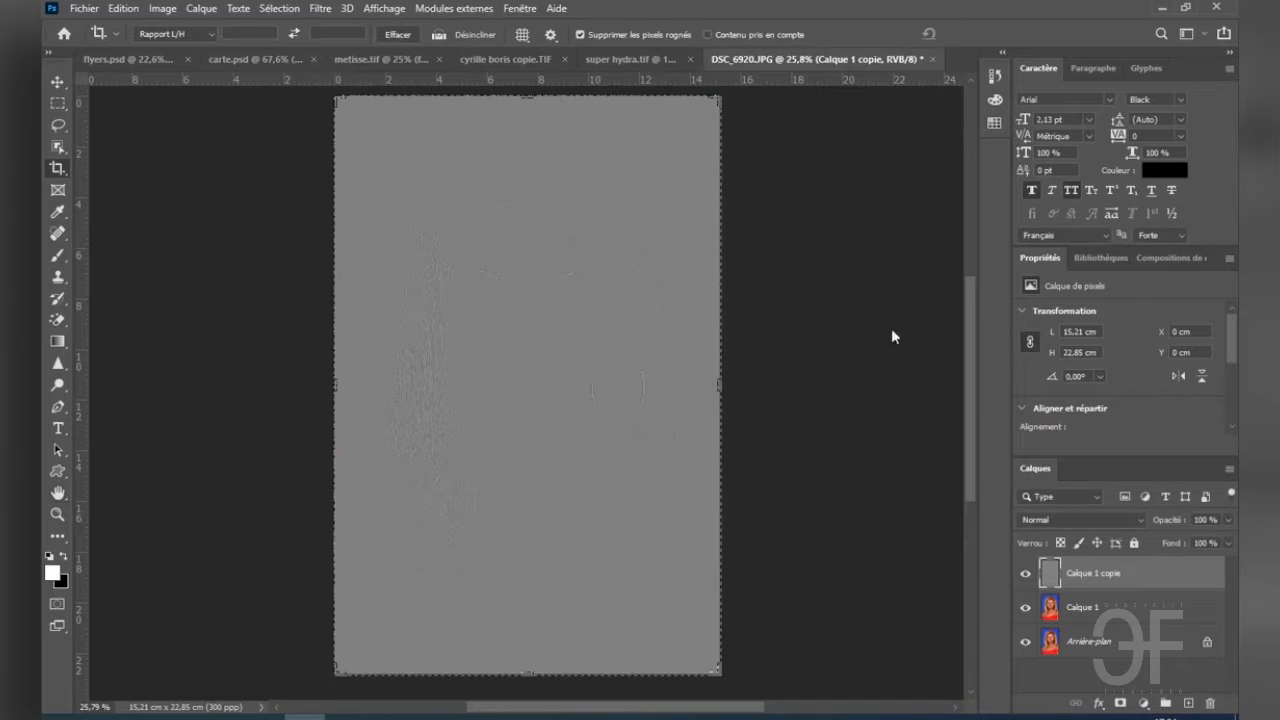
- Set the Calque 1 copie layer's blend mode to Incrustation and group it with Calque 1
{"action": "left_click", "coordinate": [1108, 608]}
{"action": "left_click", "coordinate": [1103, 578]}
{"action": "left_click", "coordinate": [1133, 519]}
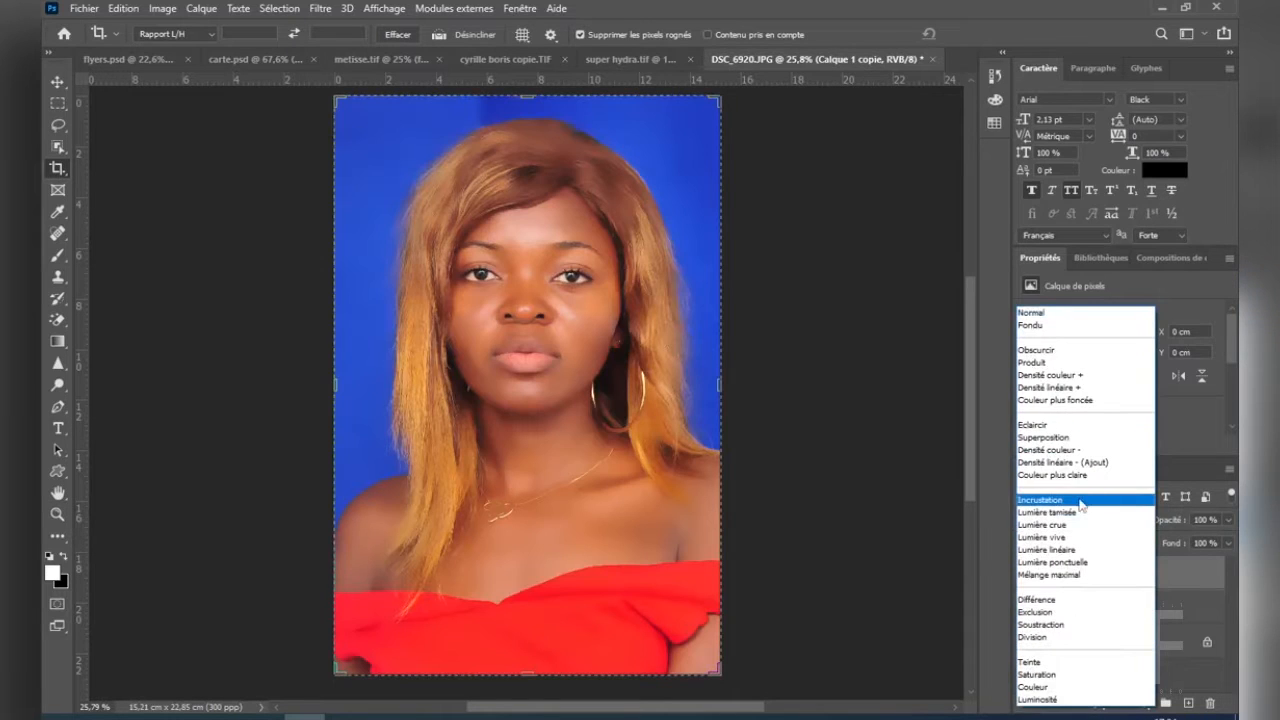
{"action": "left_click", "coordinate": [1060, 500]}
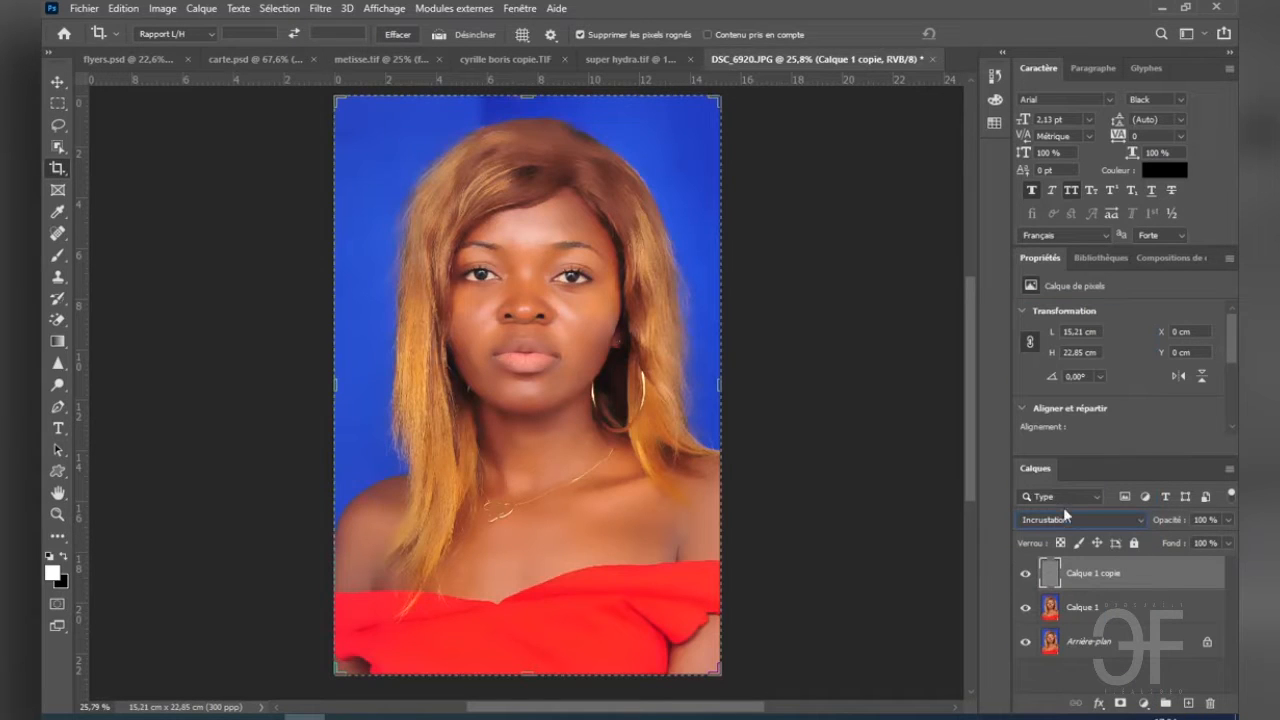
{"action": "left_click", "coordinate": [1124, 613], "text": "shift"}
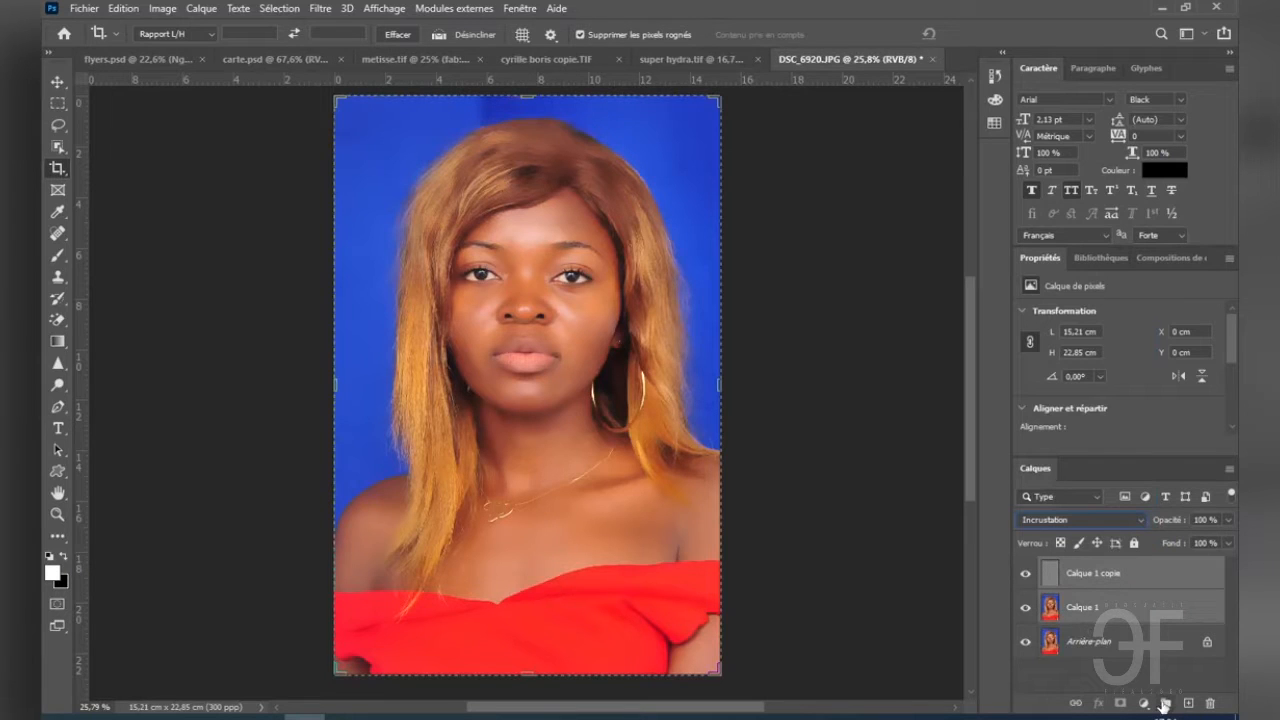
{"action": "left_click", "coordinate": [1165, 703]}
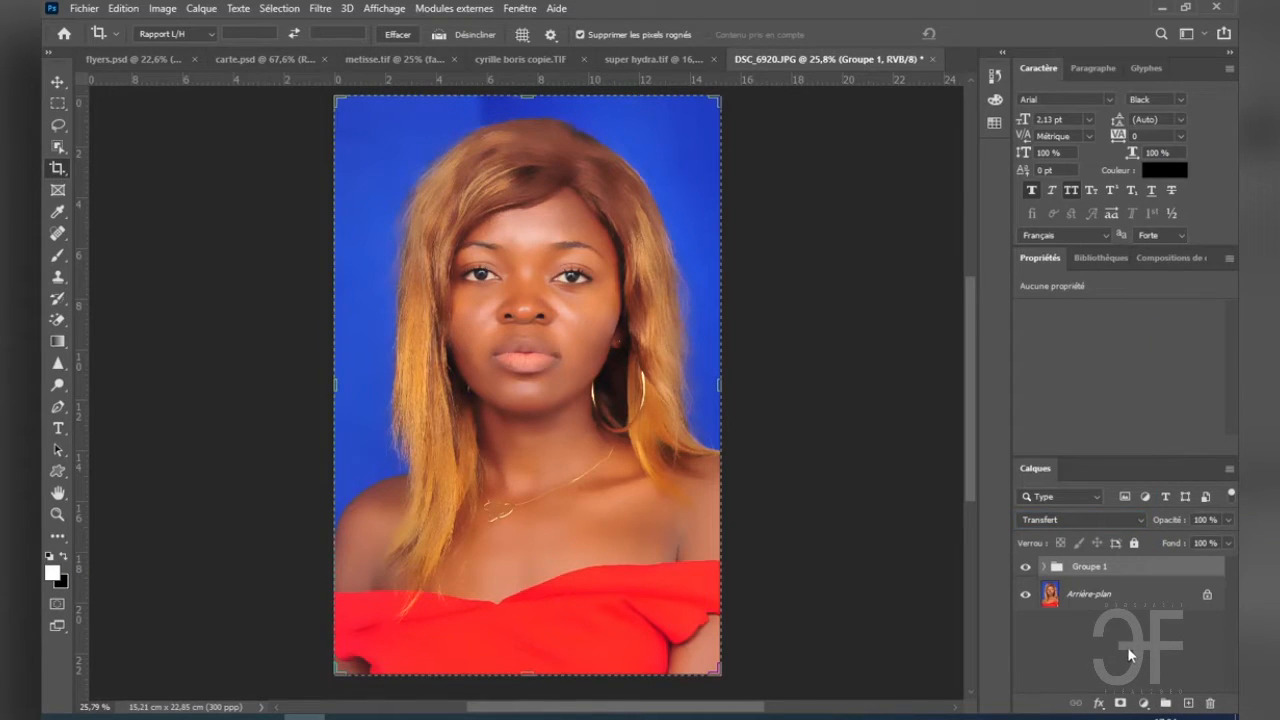
- Select the Arrière-plan layer's skin tones with the Coloration de la peau colour range and add the selection as a mask on Groupe 1
{"action": "left_click", "coordinate": [1105, 593]}
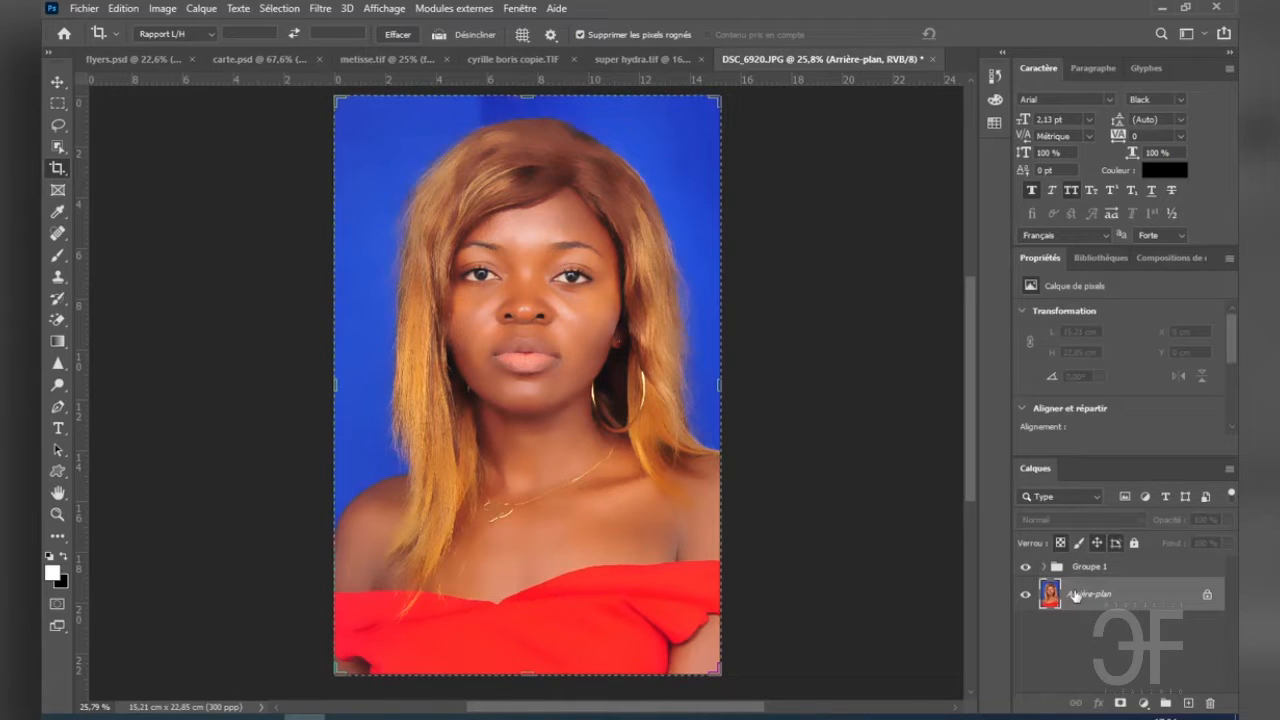
{"action": "left_click", "coordinate": [284, 8]}
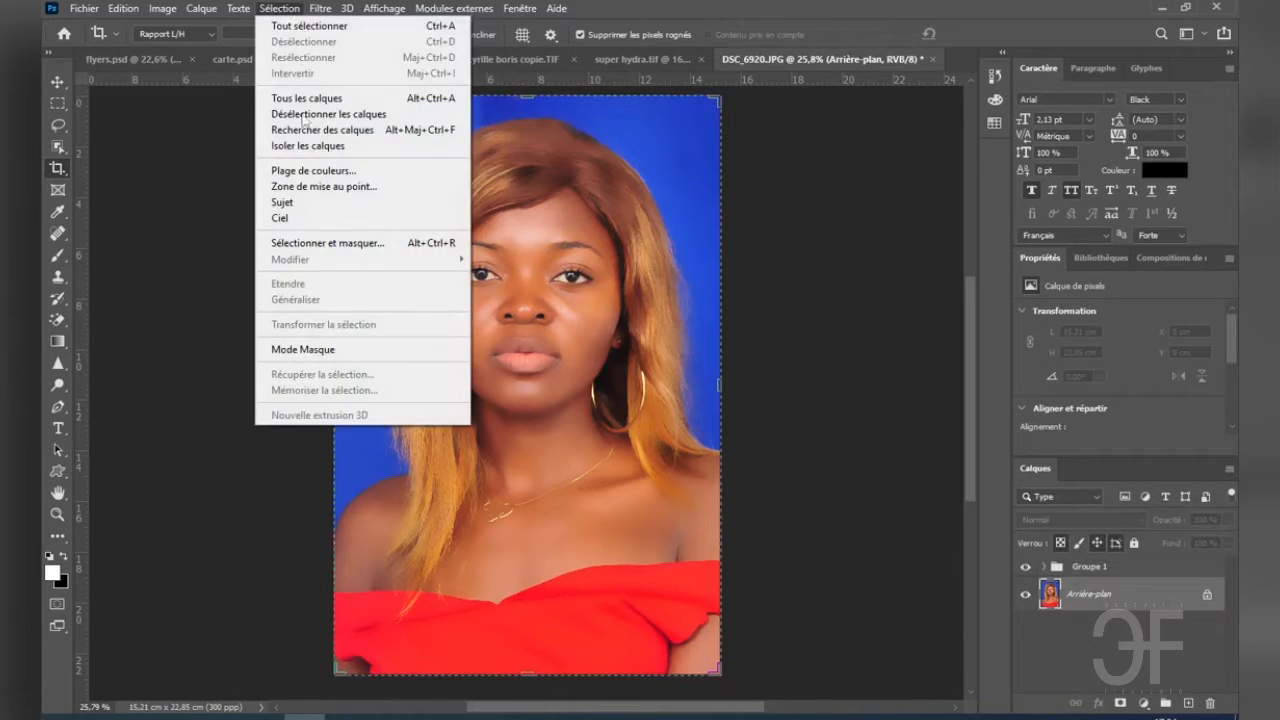
{"action": "left_click", "coordinate": [300, 170]}
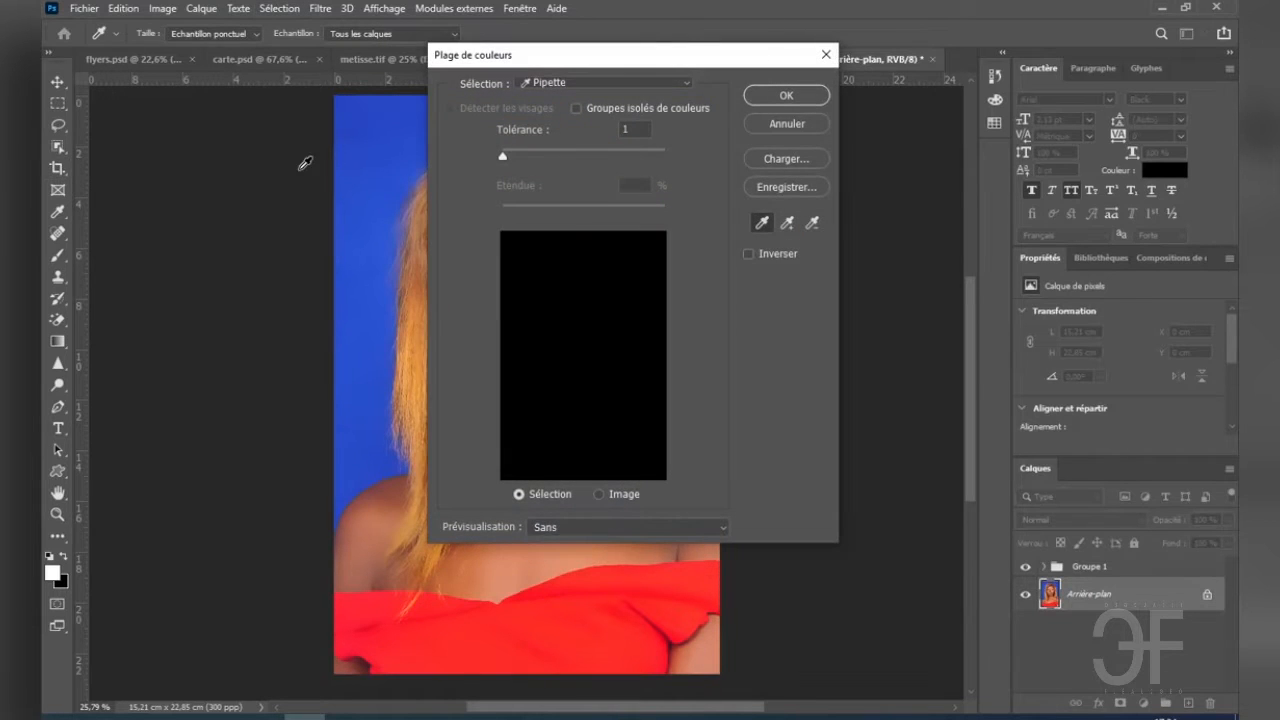
{"action": "left_click_drag", "start_coordinate": [527, 62], "coordinate": [491, 143]}
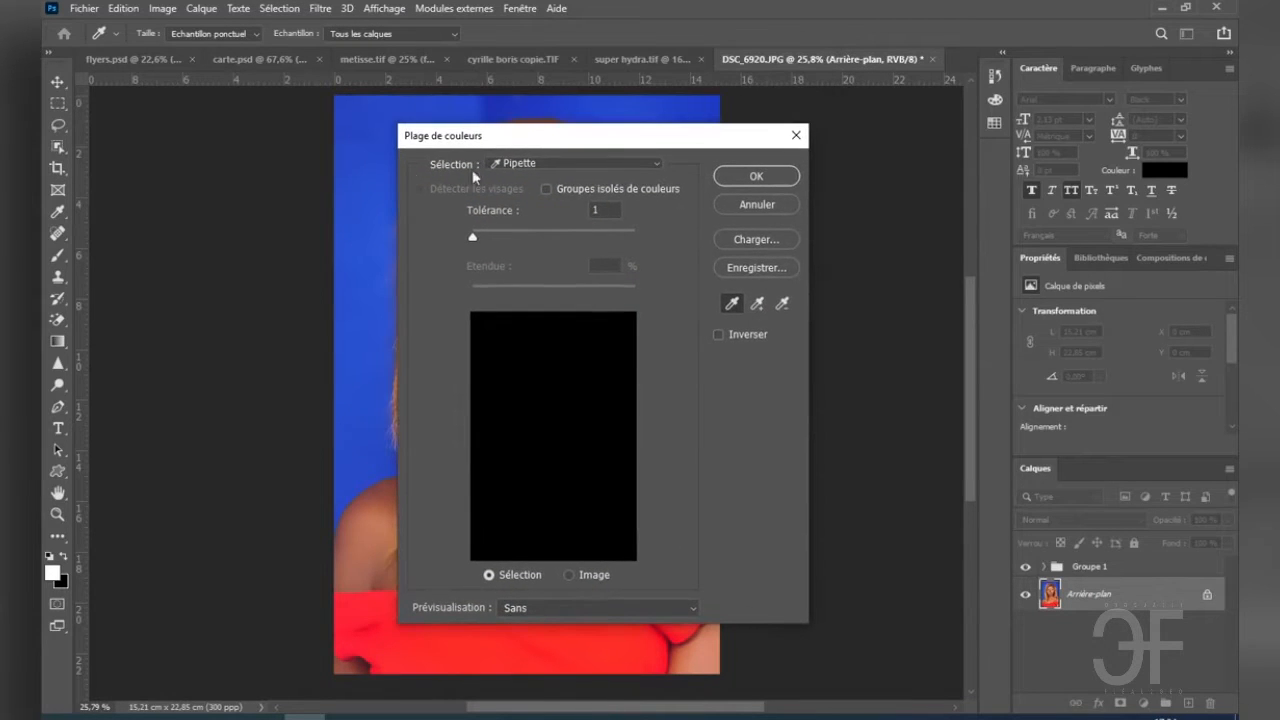
{"action": "left_click", "coordinate": [633, 165]}
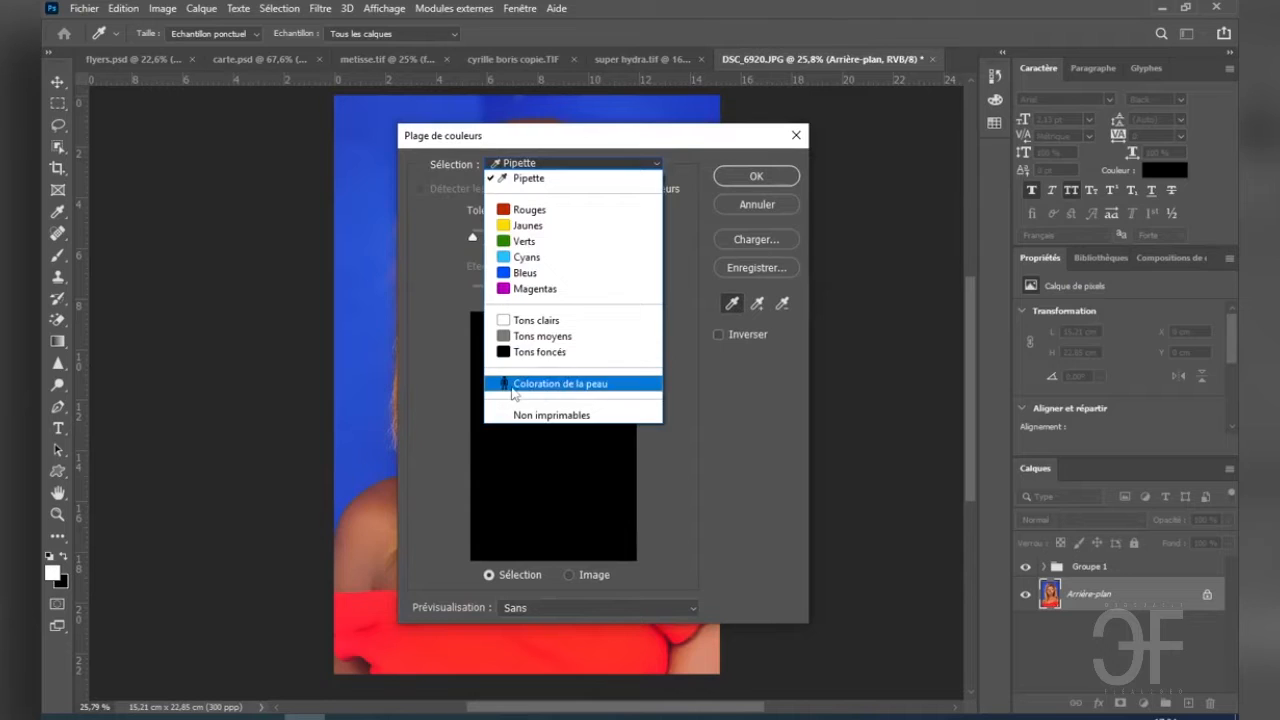
{"action": "left_click", "coordinate": [576, 390]}
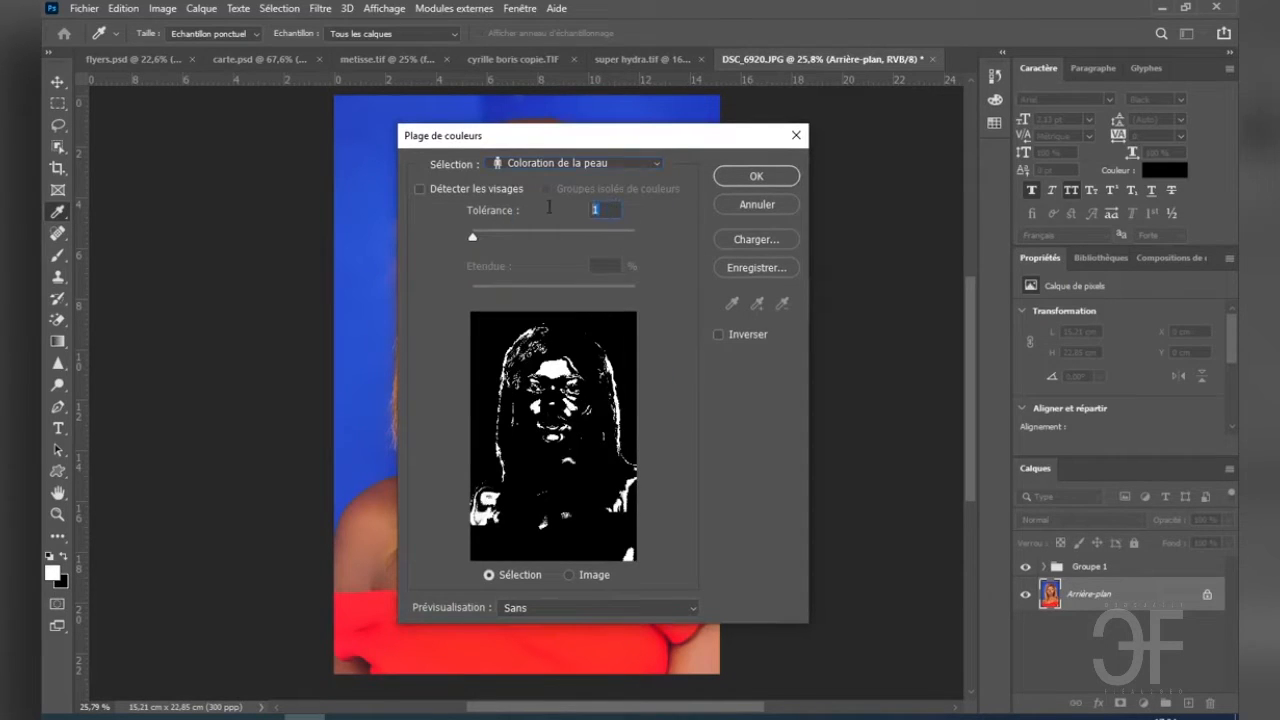
{"action": "left_click", "coordinate": [757, 177]}
{"action": "key", "text": "c"}
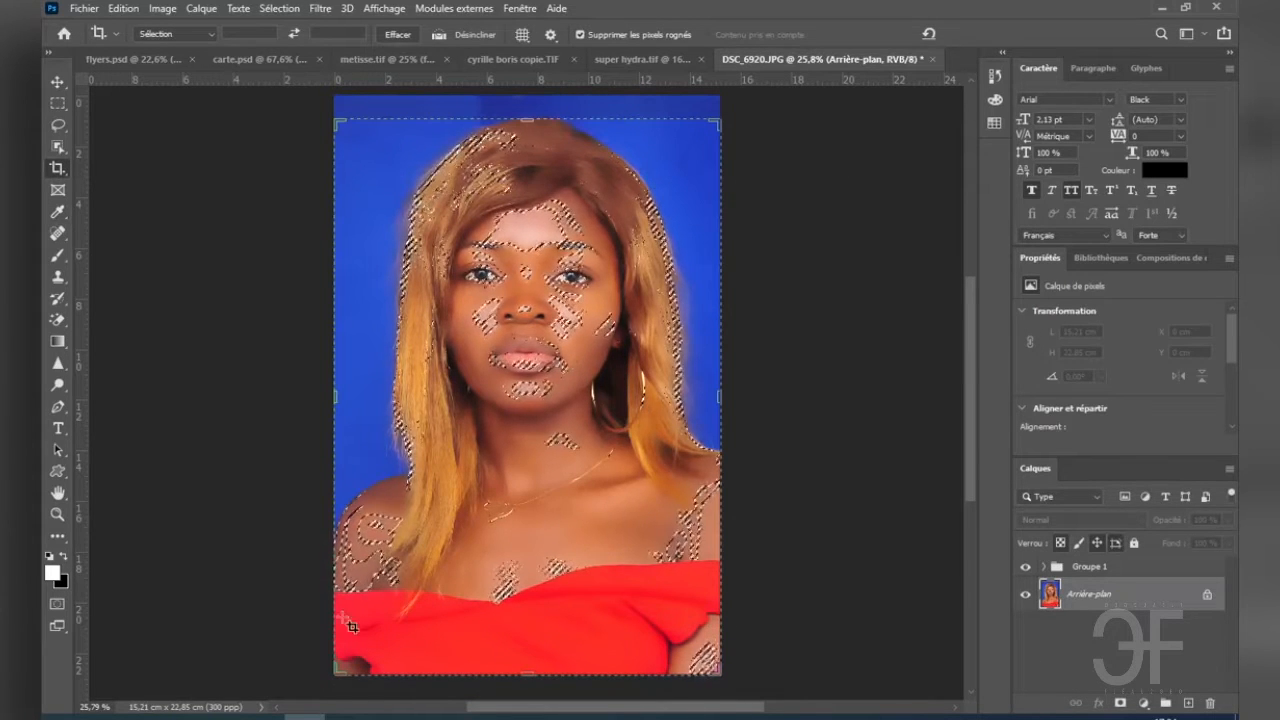
{"action": "left_click", "coordinate": [1090, 571]}
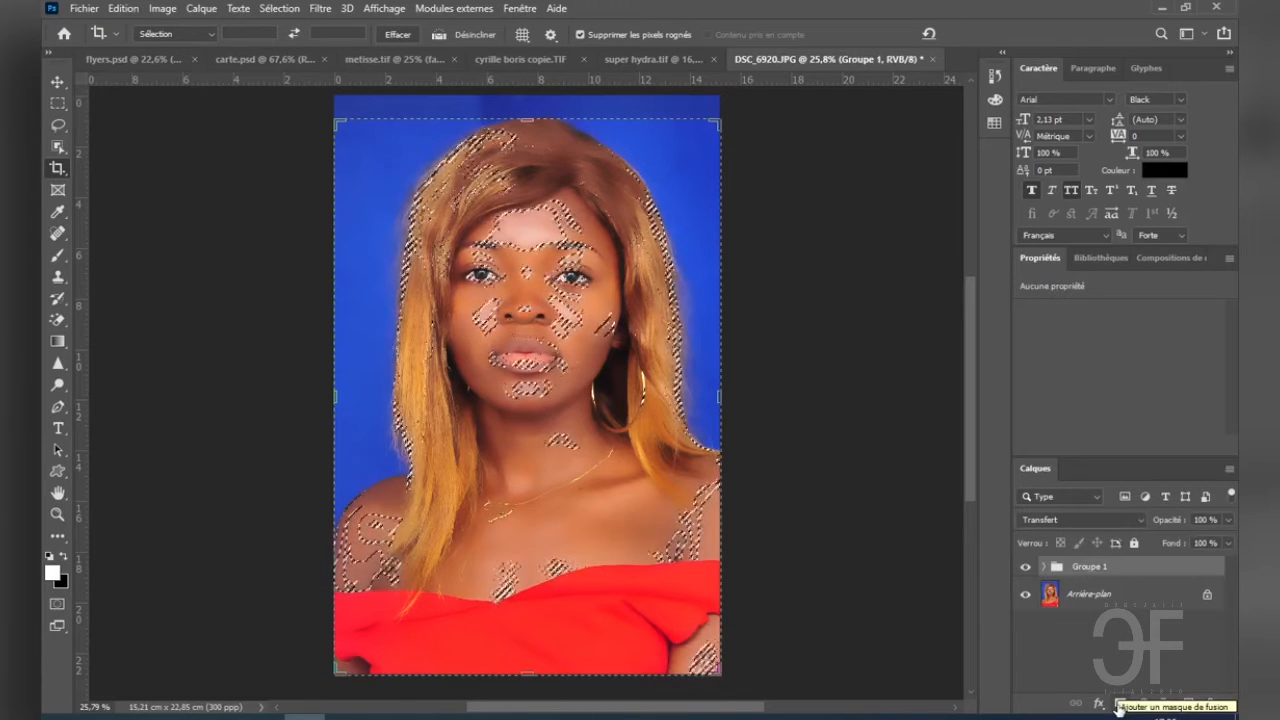
{"action": "left_click", "coordinate": [1119, 705]}
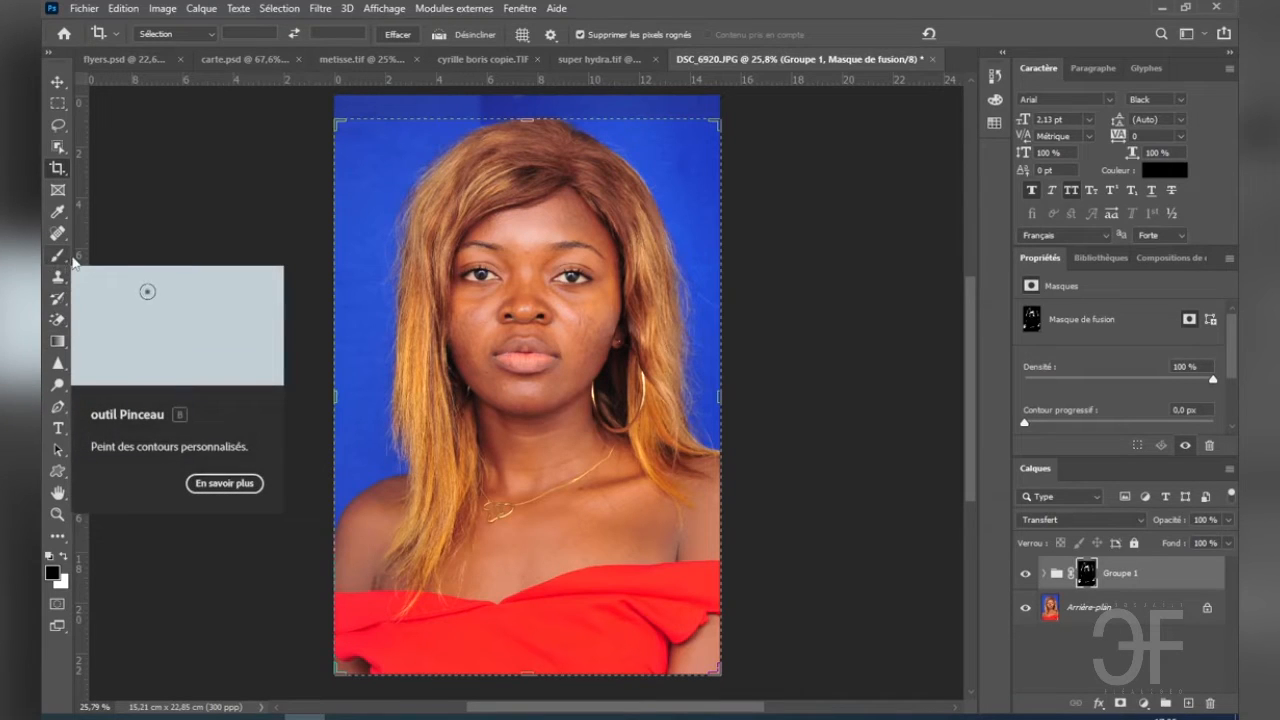
- Set up the Brush tool with white as the foreground colour, 80 % flow and 90 % opacity
{"action": "left_click", "coordinate": [56, 259]}
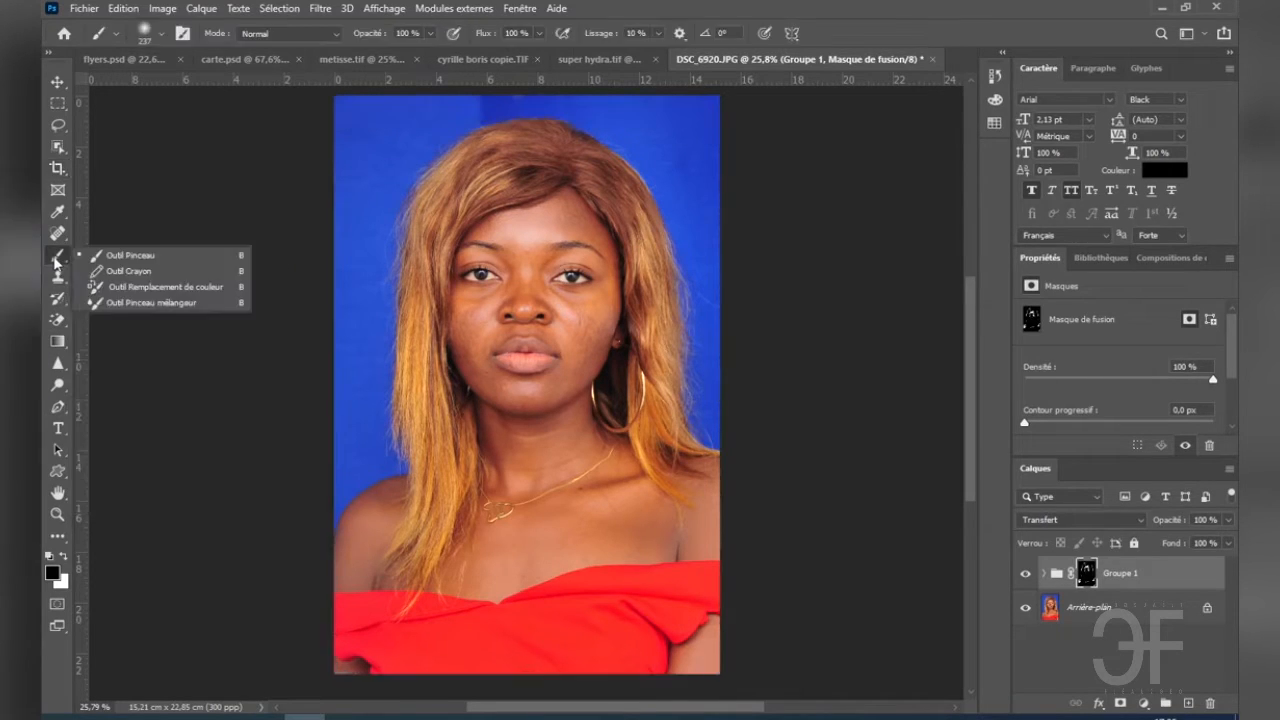
{"action": "left_click", "coordinate": [62, 556]}
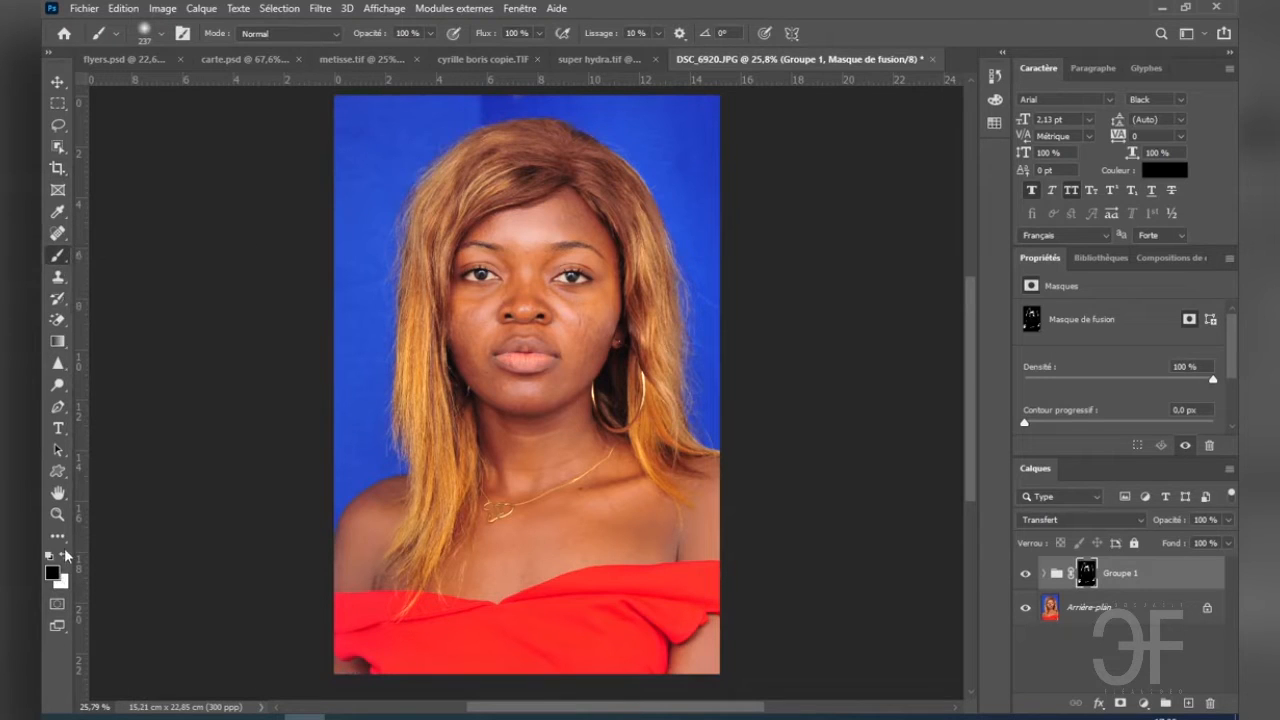
{"action": "left_click", "coordinate": [62, 556]}
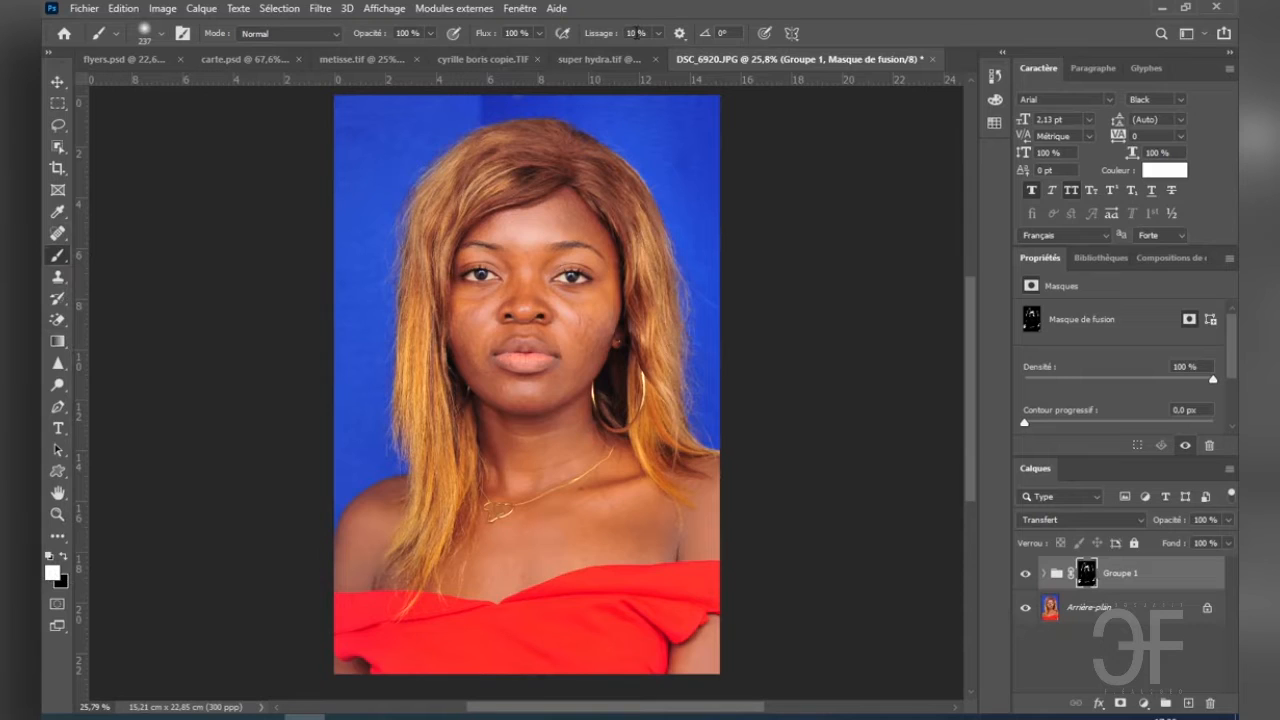
{"action": "left_click", "coordinate": [514, 33]}
{"action": "type", "text": "80"}
{"action": "key", "text": "Return"}
{"action": "left_click", "coordinate": [408, 35]}
{"action": "type", "text": "90"}
- Paint white on the Groupe 1 mask over the forehead, both cheeks and chin with a soft brush of about 109 px
{"action": "scroll", "coordinate": [565, 212], "scroll_direction": "up", "scroll_amount": 2}
{"action": "scroll", "coordinate": [565, 212], "scroll_direction": "up", "scroll_amount": 3}
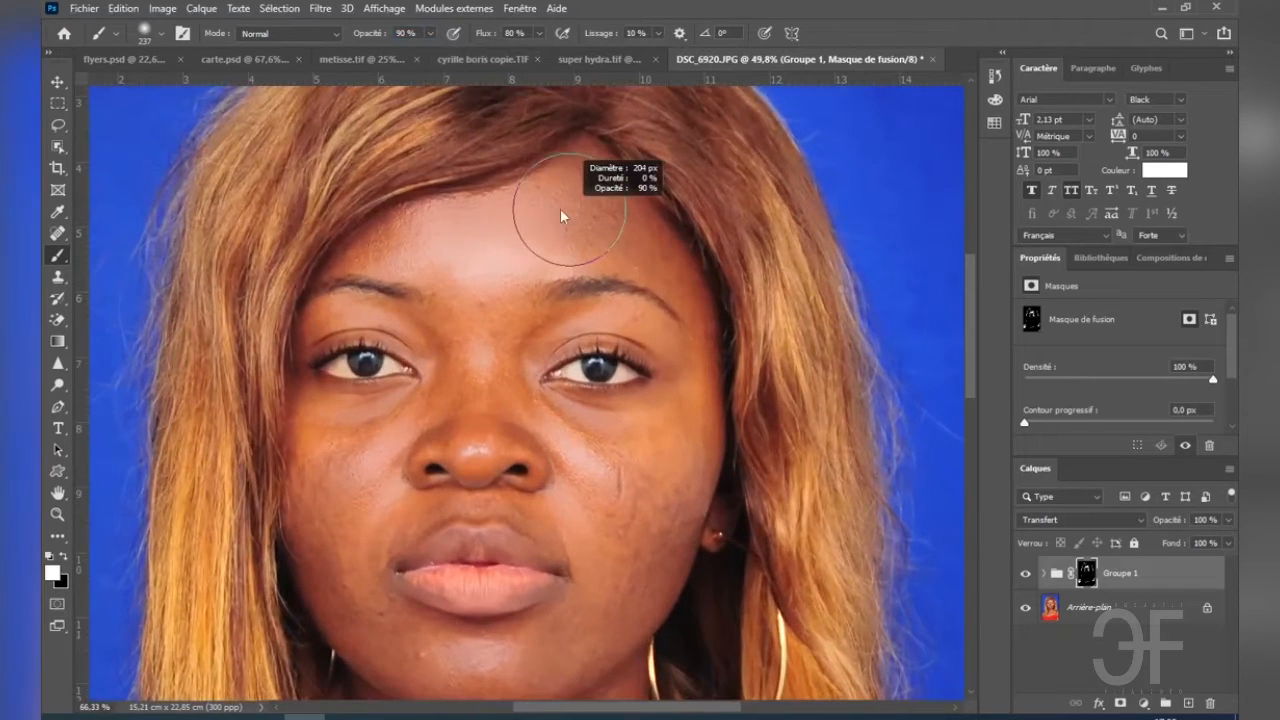
{"action": "scroll", "coordinate": [572, 198], "scroll_direction": "up", "scroll_amount": 1}
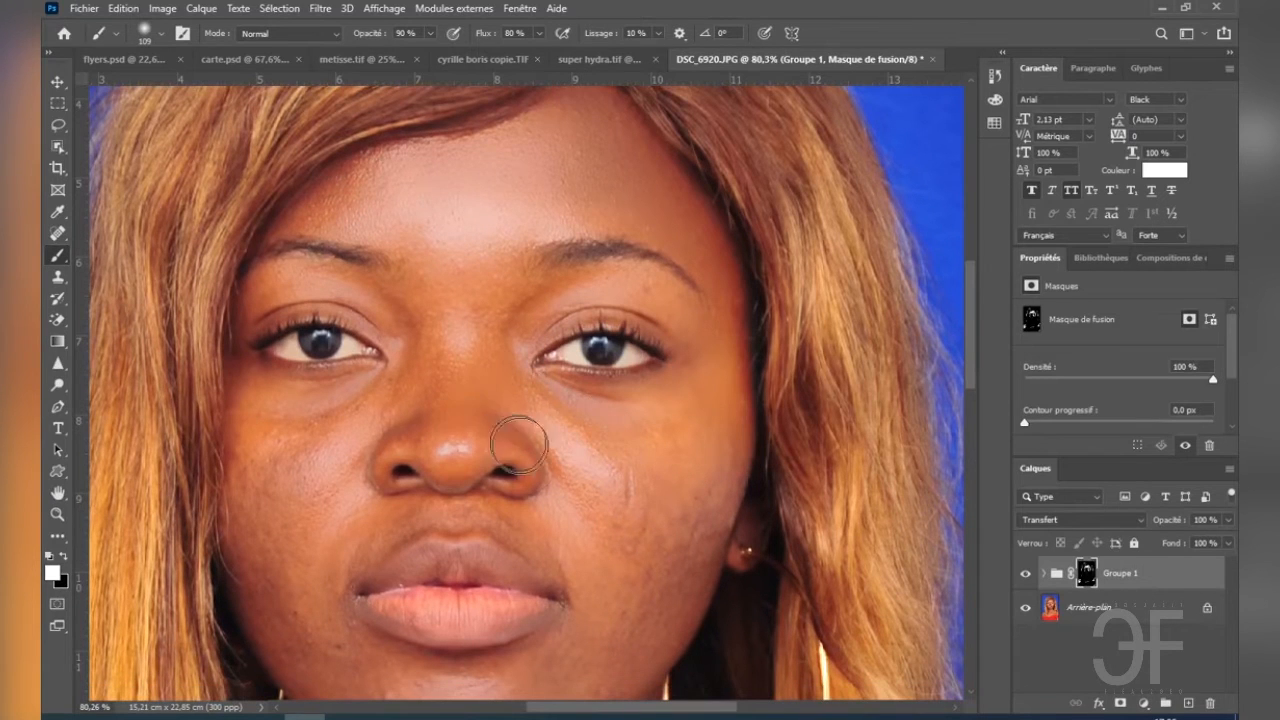
{"action": "scroll", "coordinate": [300, 560], "scroll_direction": "down", "scroll_amount": 3}
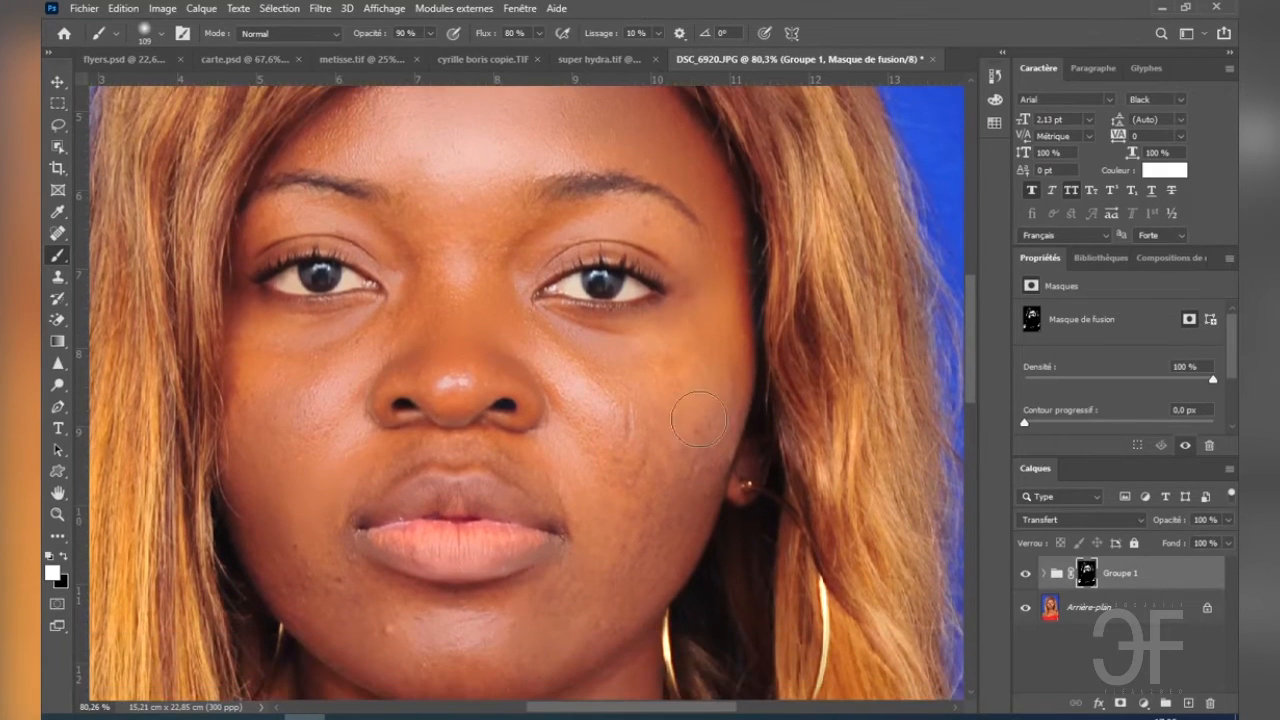
{"action": "scroll", "coordinate": [612, 535], "scroll_direction": "down", "scroll_amount": 5}
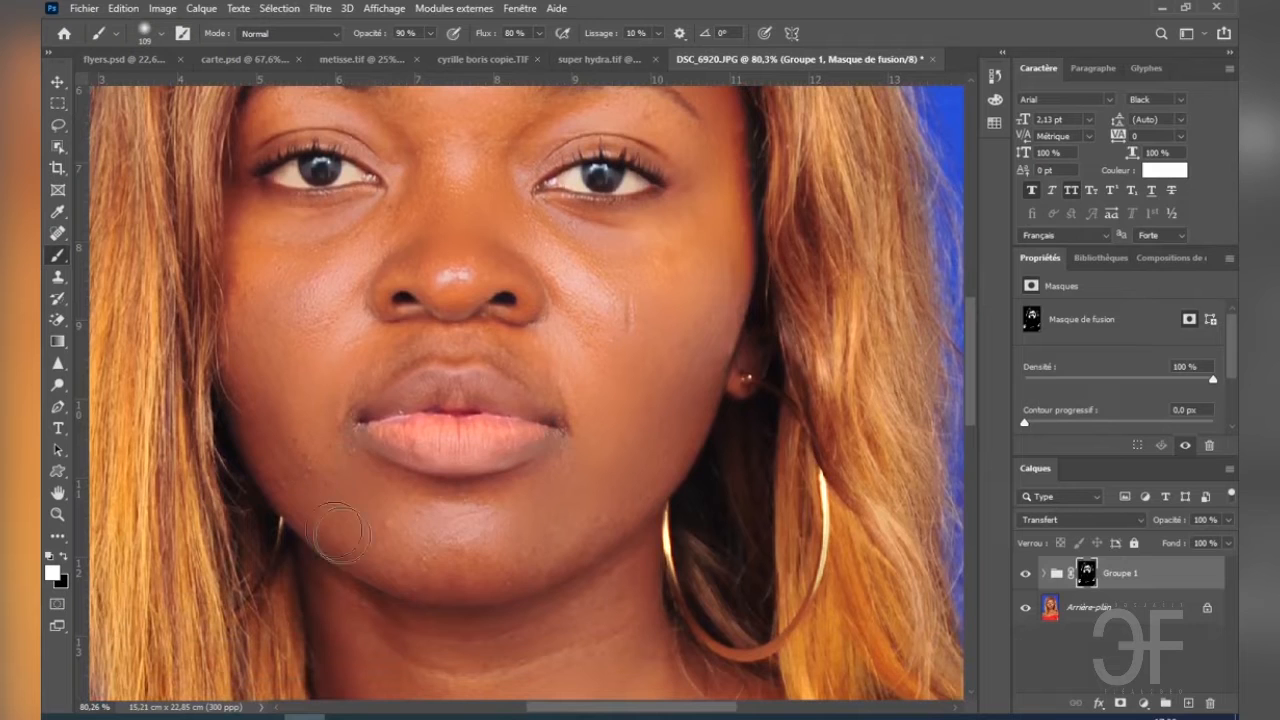
- Paint the Groupe 1 mask in the small areas between nose and upper lip with a 40 px brush
{"action": "left_click_drag", "start_coordinate": [470, 350], "coordinate": [550, 360]}
{"action": "mouse_move", "coordinate": [556, 364]}
{"action": "left_mouse_down"}
{"action": "mouse_move", "coordinate": [530, 374]}
{"action": "mouse_move", "coordinate": [543, 362]}
{"action": "mouse_move", "coordinate": [438, 349]}
{"action": "mouse_move", "coordinate": [336, 378]}
{"action": "left_mouse_up"}
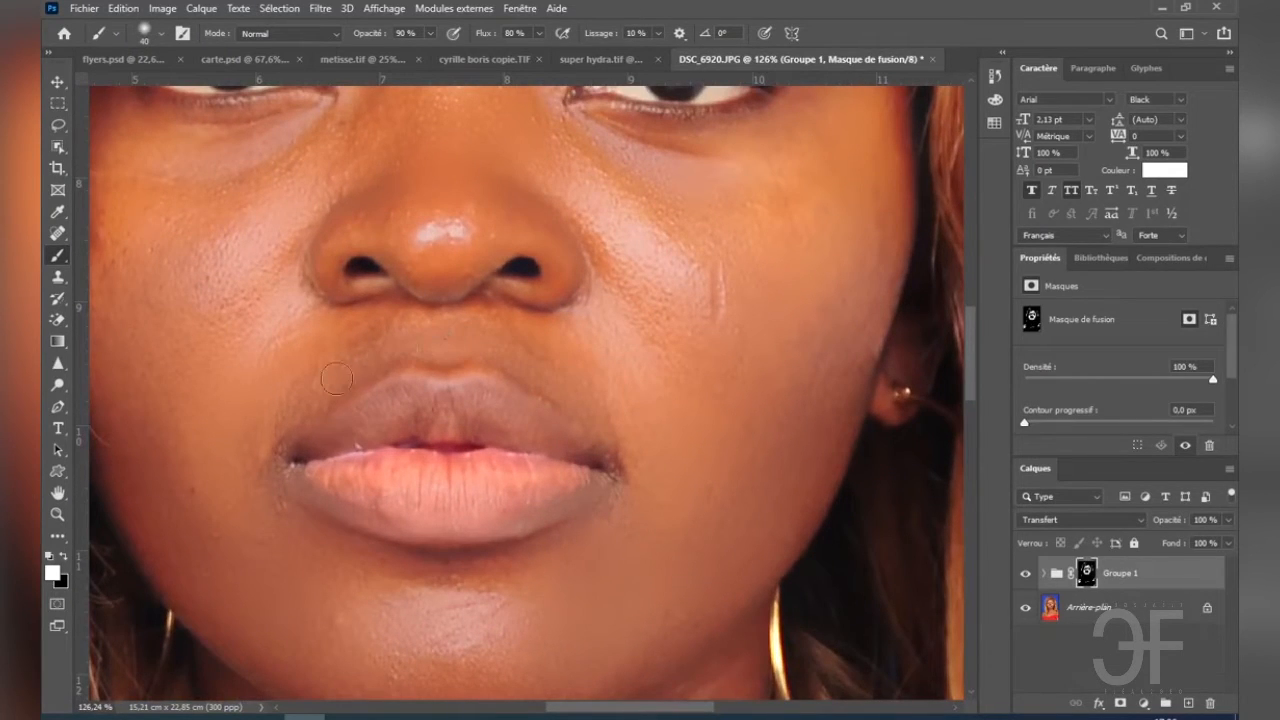
{"action": "scroll", "coordinate": [514, 337], "scroll_direction": "down", "scroll_amount": 4}
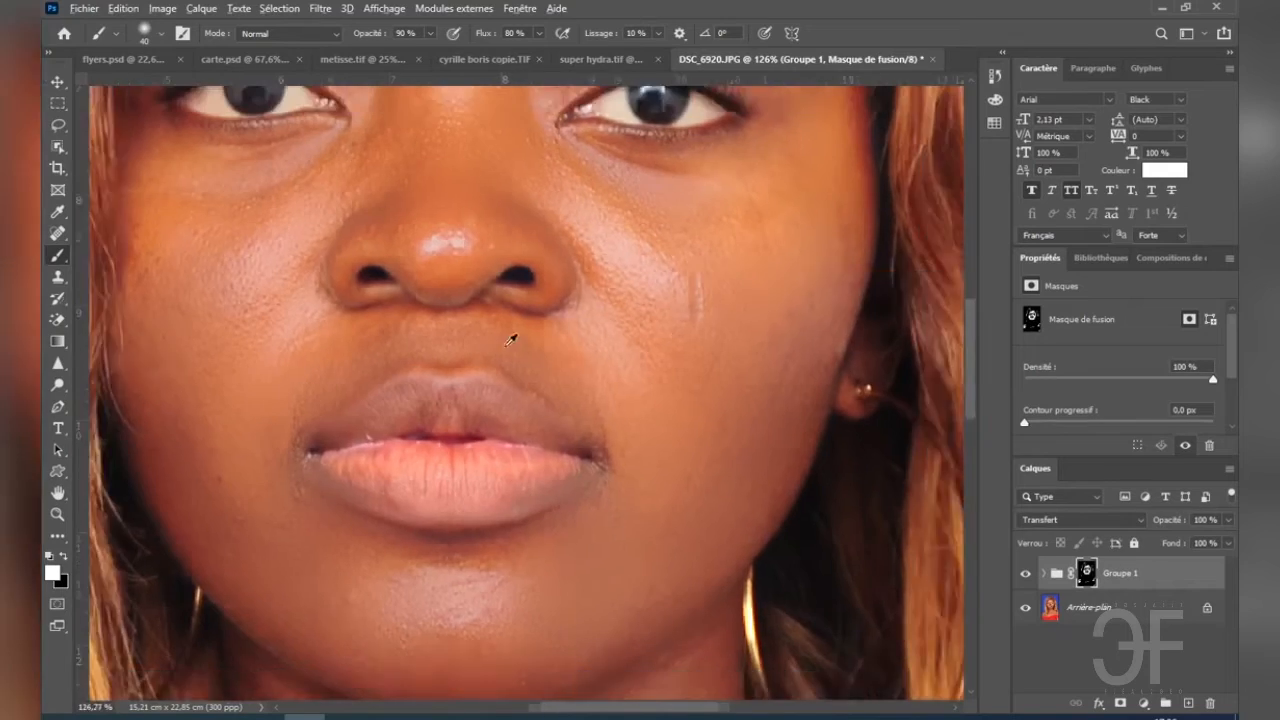
{"action": "scroll", "coordinate": [697, 407], "scroll_direction": "up", "scroll_amount": 3}
{"action": "scroll", "coordinate": [697, 407], "scroll_direction": "down", "scroll_amount": 3}
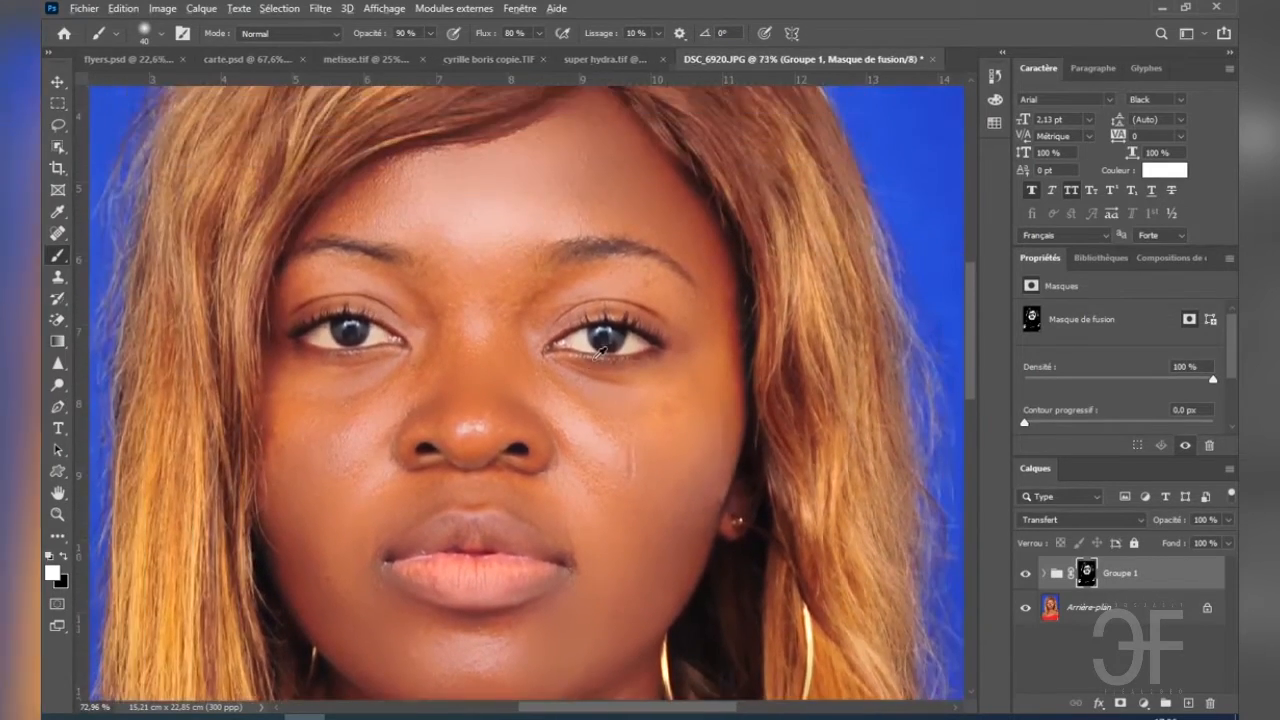
{"action": "scroll", "coordinate": [561, 160], "scroll_direction": "up", "scroll_amount": 3}
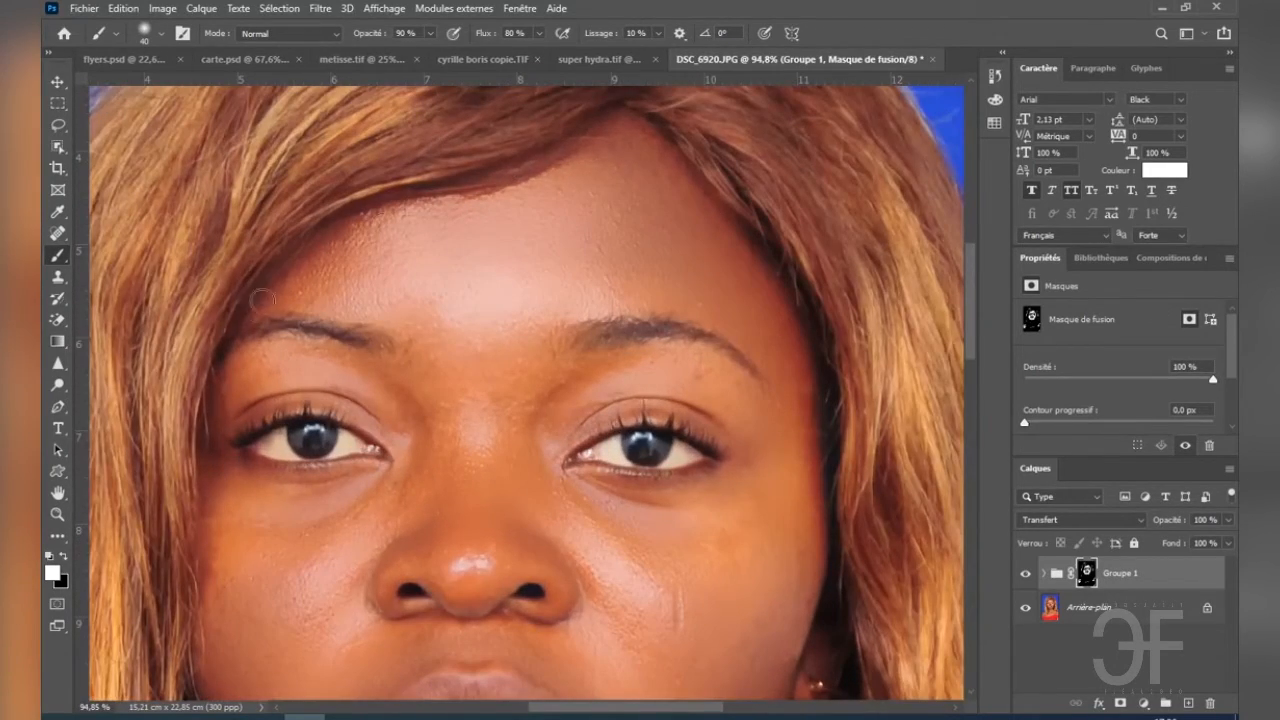
{"action": "scroll", "coordinate": [810, 378], "scroll_direction": "down", "scroll_amount": 3}
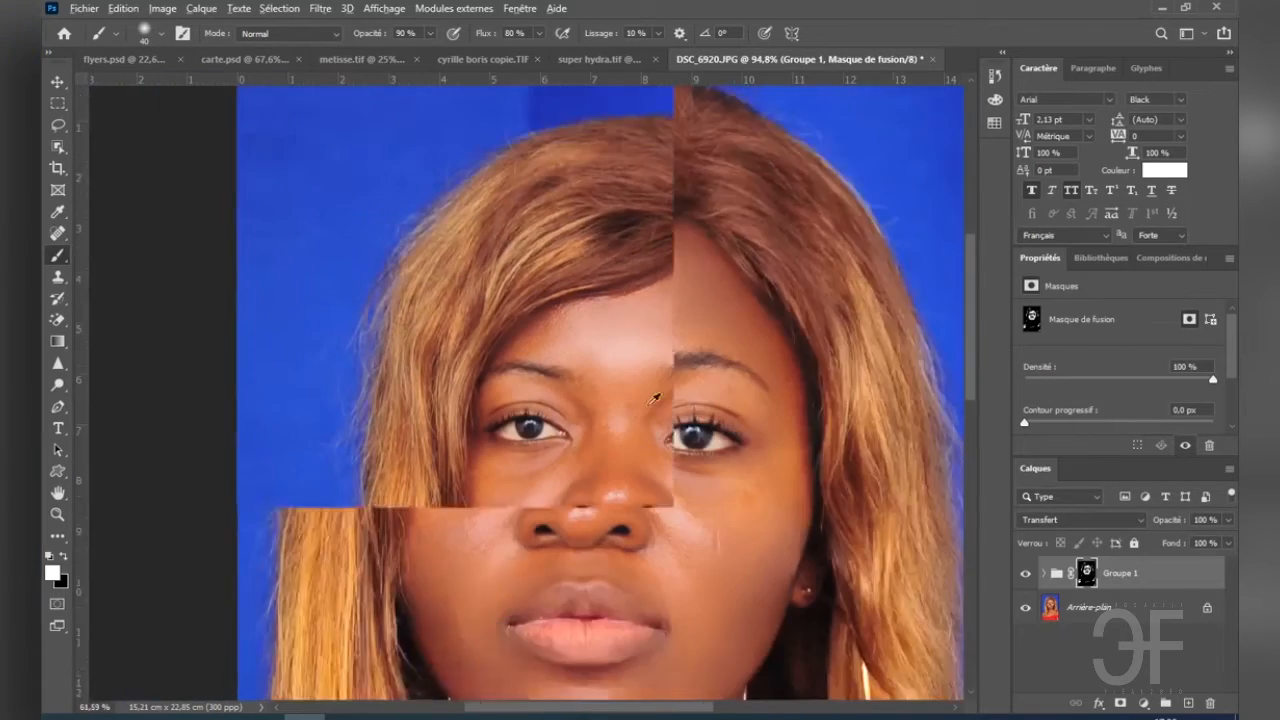
- Inspect the skin retouch across the neck, chest and face for spots missed by the mask
{"action": "scroll", "coordinate": [700, 400], "scroll_direction": "down", "scroll_amount": 2}
{"action": "scroll", "coordinate": [678, 415], "scroll_direction": "down", "scroll_amount": 1}
{"action": "scroll", "coordinate": [678, 416], "scroll_direction": "down", "scroll_amount": 2}
{"action": "scroll", "coordinate": [677, 483], "scroll_direction": "up", "scroll_amount": 4}
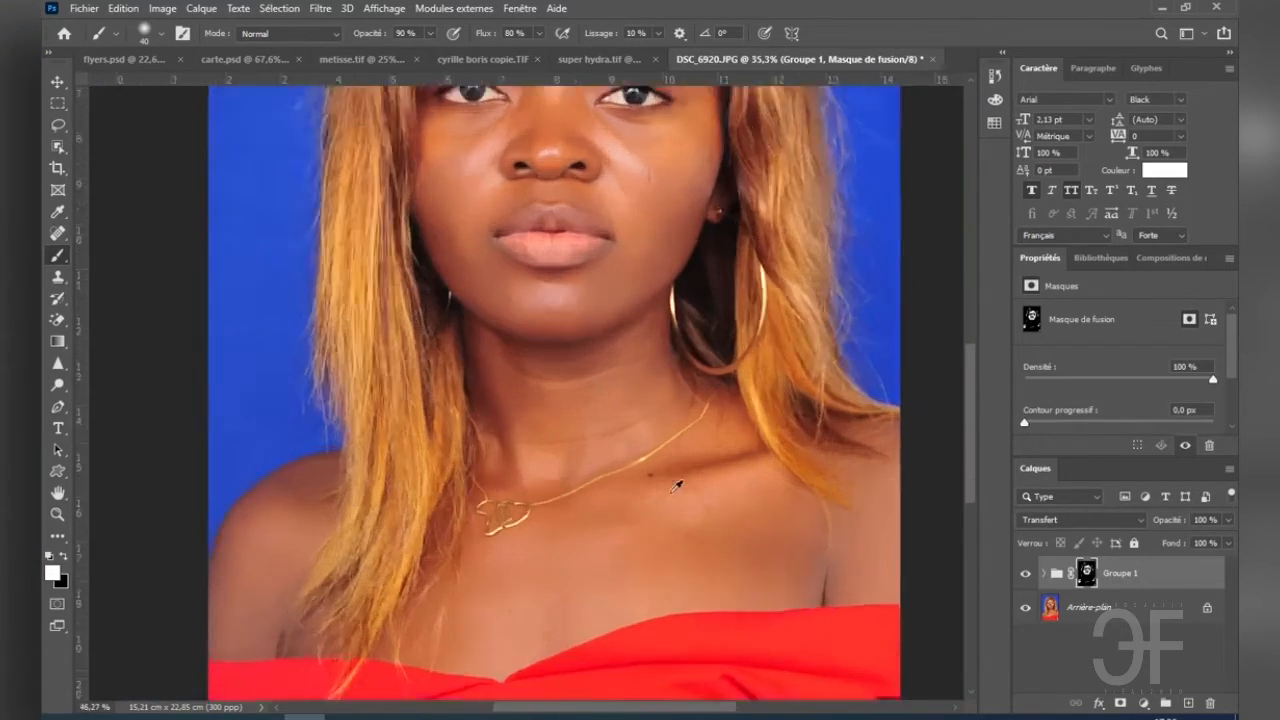
{"action": "scroll", "coordinate": [654, 289], "scroll_direction": "down", "scroll_amount": 2}
{"action": "scroll", "coordinate": [699, 271], "scroll_direction": "up", "scroll_amount": 2}
{"action": "scroll", "coordinate": [699, 271], "scroll_direction": "up", "scroll_amount": 2}
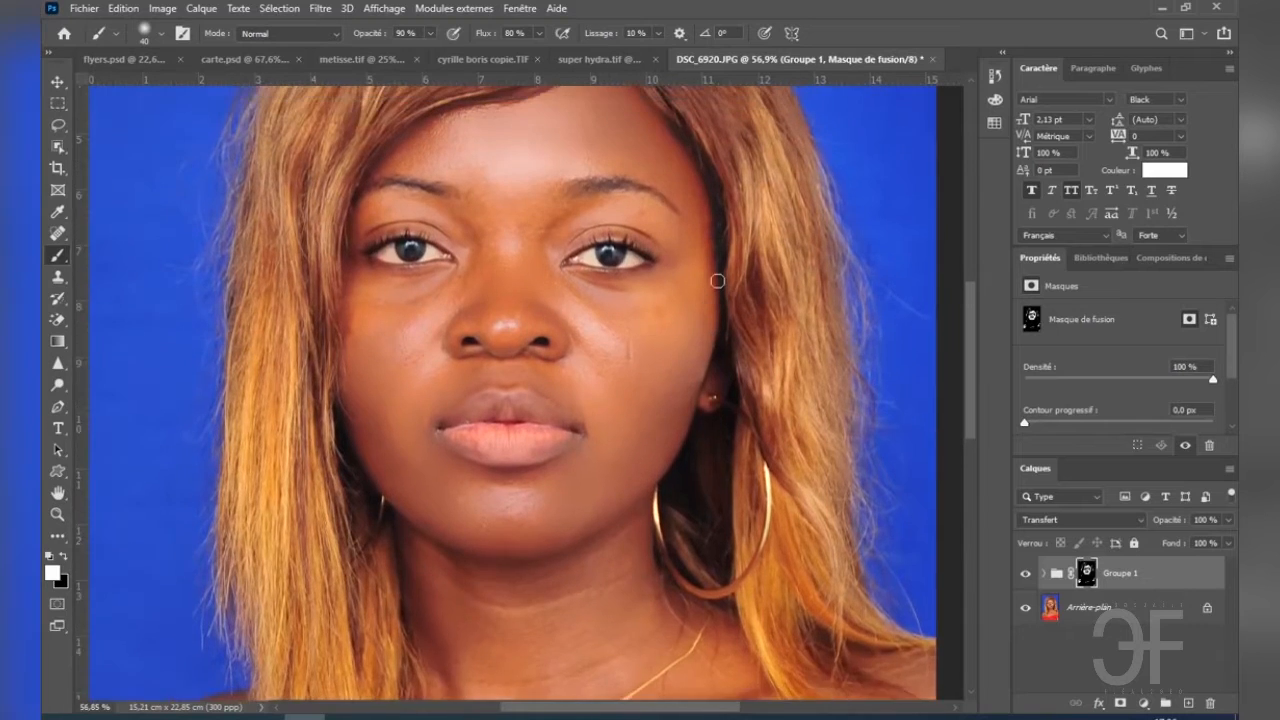
{"action": "scroll", "coordinate": [718, 280], "scroll_direction": "up", "scroll_amount": 1}
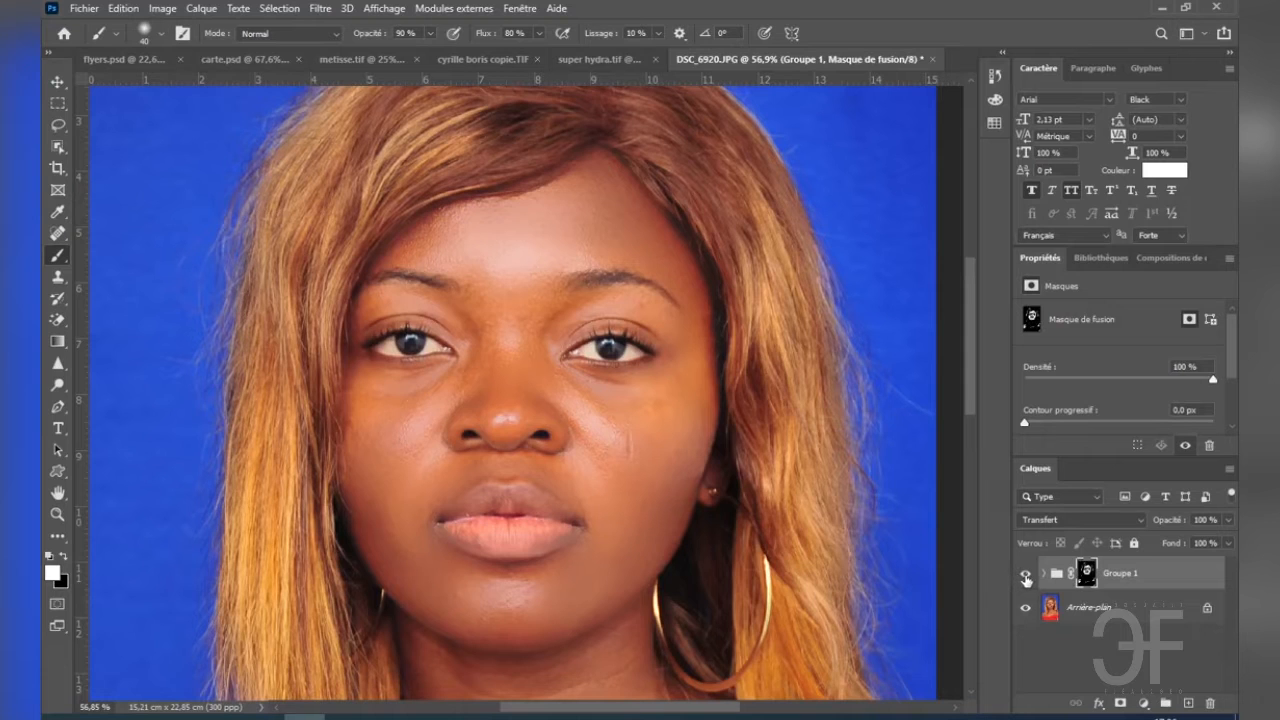
- Toggle the visibility of Groupe 1 repeatedly to compare the cheek and mouth area before and after the retouch
{"action": "left_click", "coordinate": [1025, 576]}
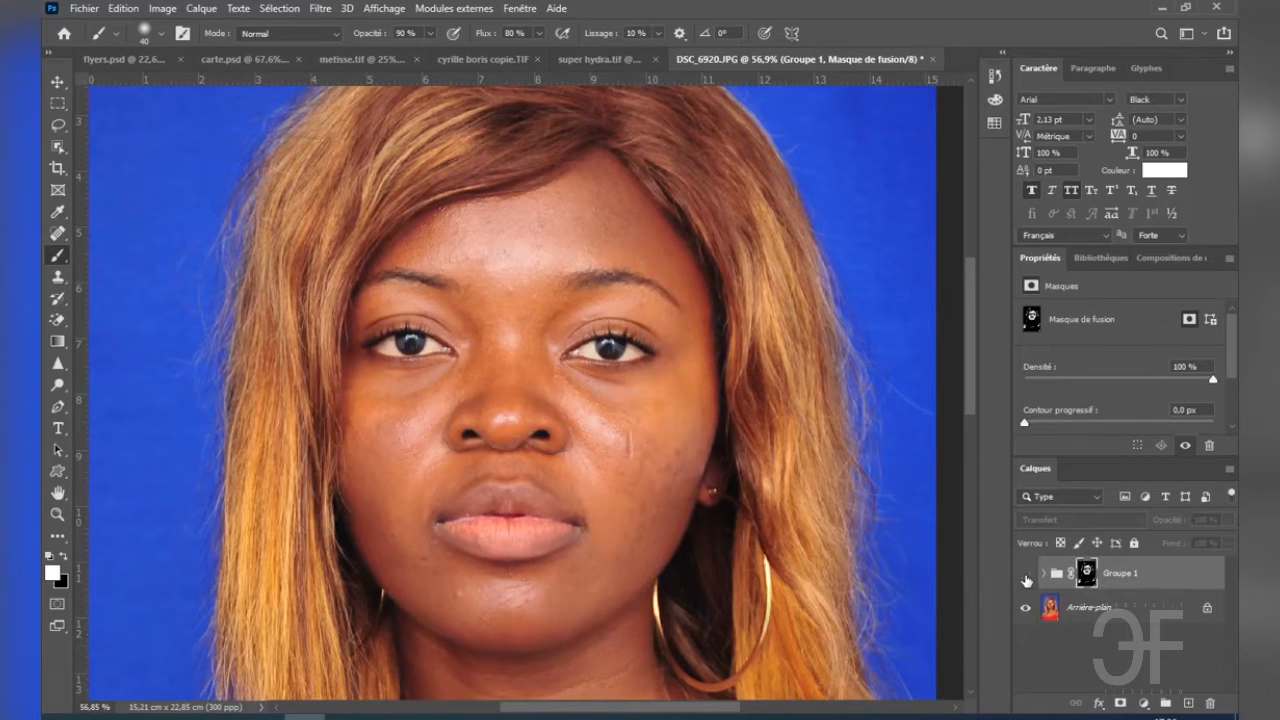
{"action": "scroll", "coordinate": [700, 458], "scroll_direction": "up", "scroll_amount": 7}
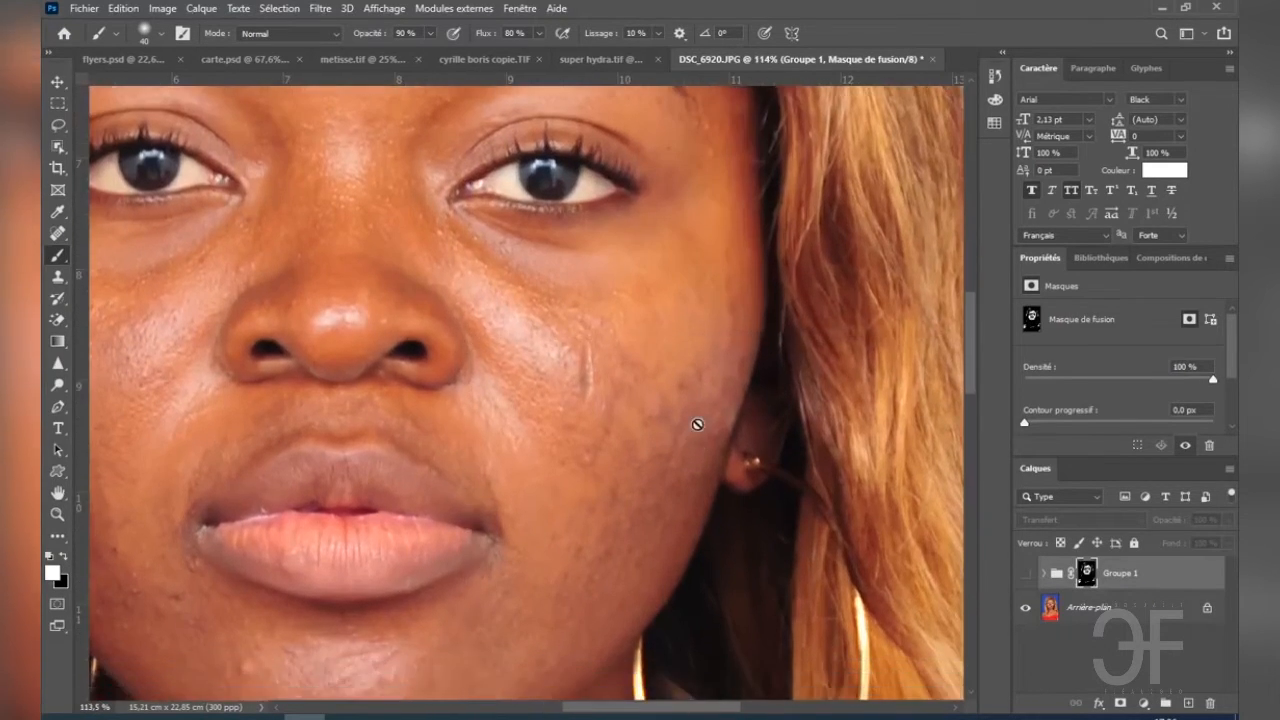
{"action": "scroll", "coordinate": [697, 424], "scroll_direction": "down", "scroll_amount": 1}
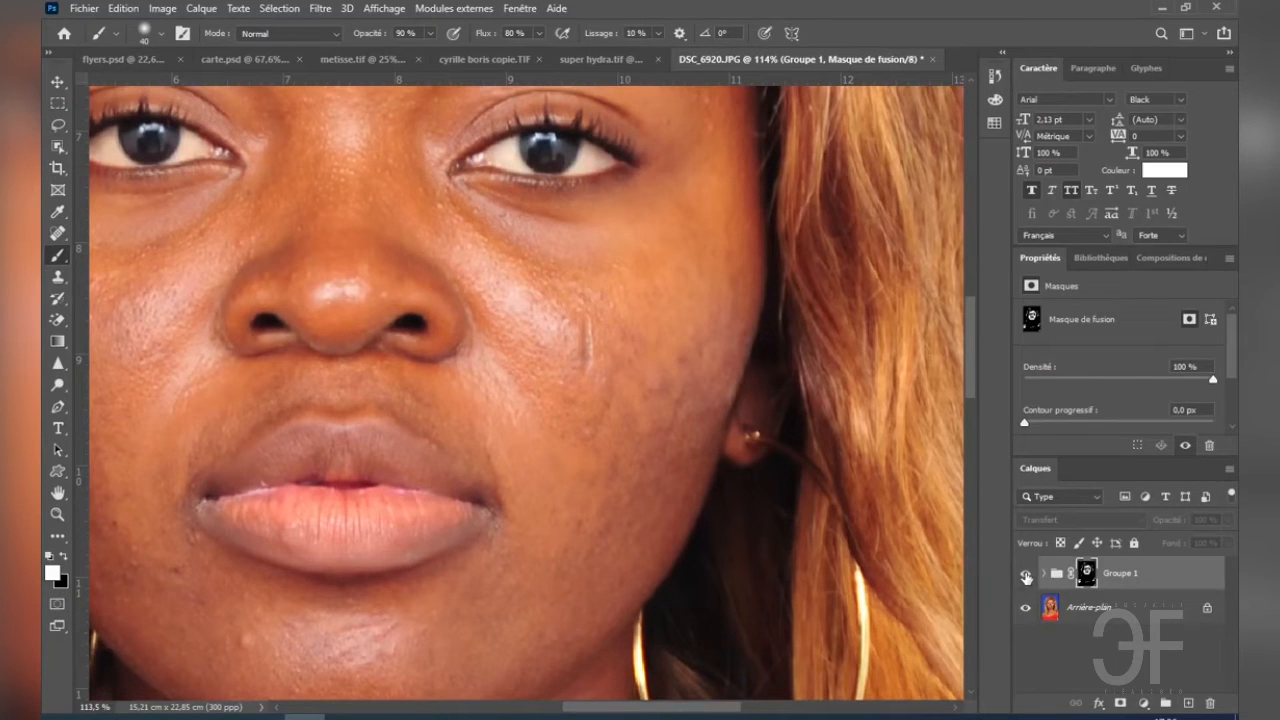
{"action": "left_click", "coordinate": [1025, 576]}
{"action": "left_click", "coordinate": [1025, 576]}
{"action": "left_click", "coordinate": [1025, 576]}
{"action": "left_click", "coordinate": [1025, 576]}
{"action": "left_click", "coordinate": [1025, 576]}
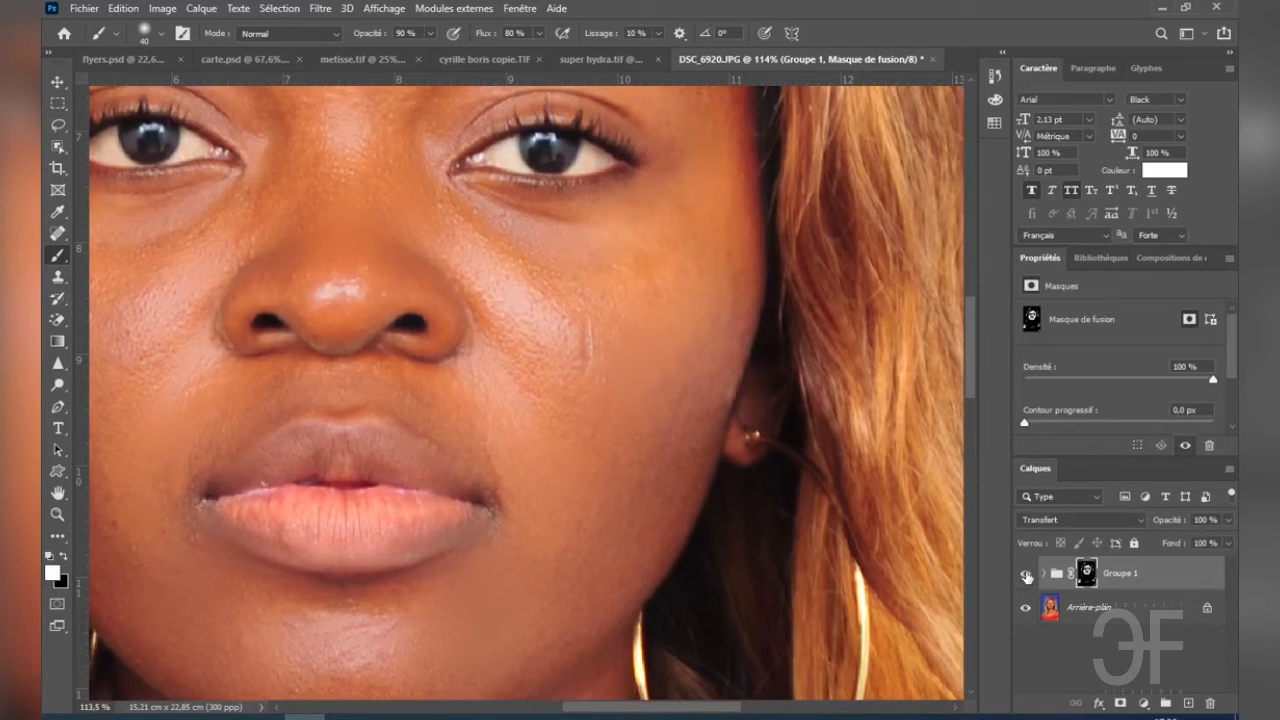
{"action": "left_click", "coordinate": [1025, 576]}
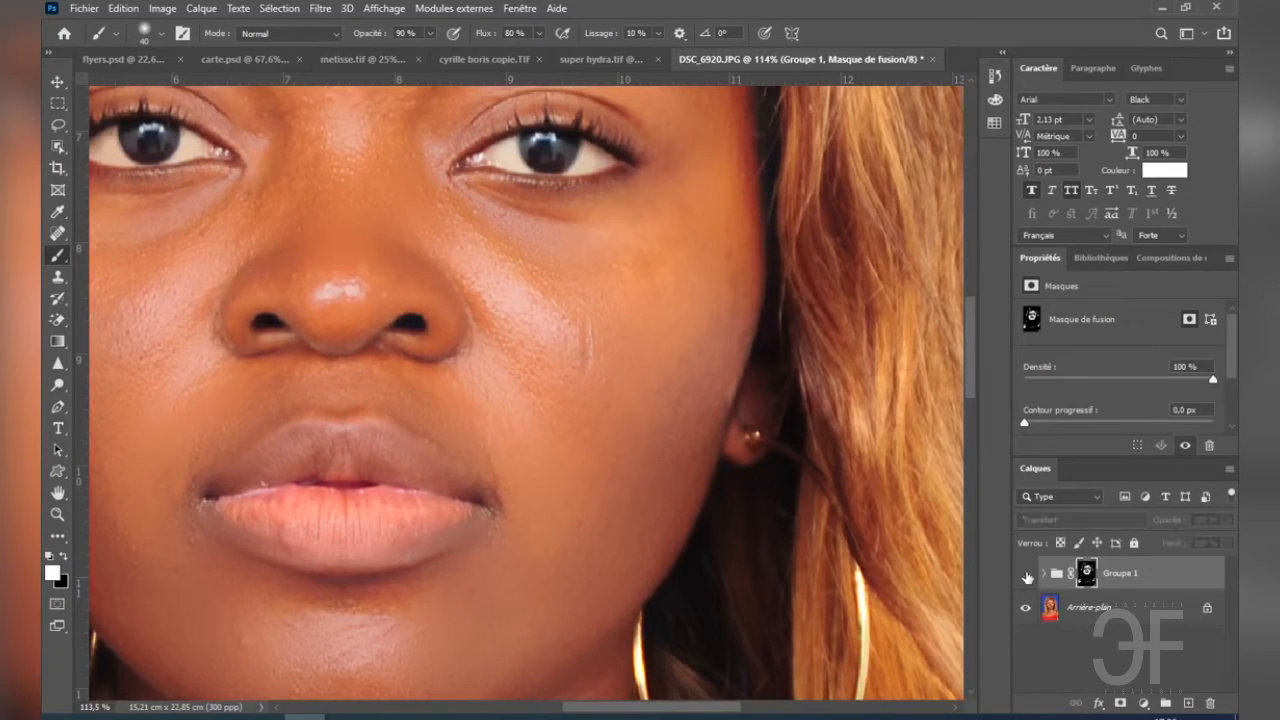
- Make Groupe 1 visible again to display the retouched skin
{"action": "left_click", "coordinate": [1025, 576]}
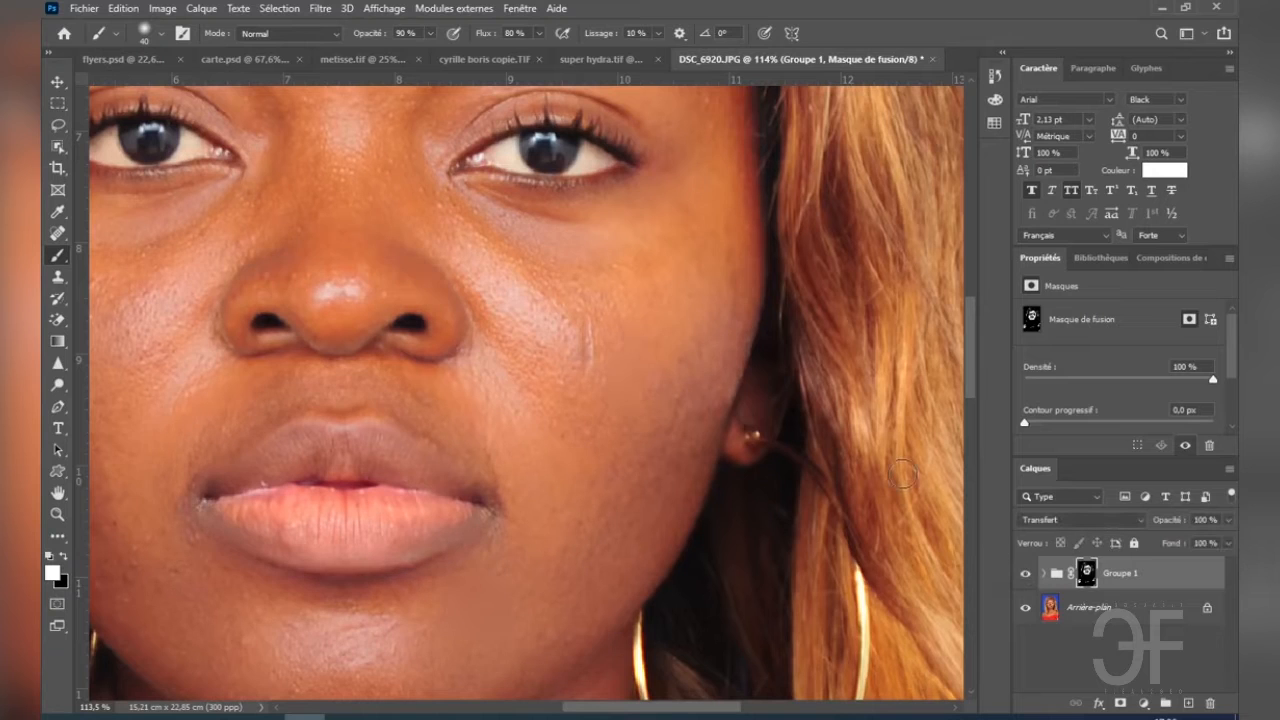
{"action": "scroll", "coordinate": [529, 360], "scroll_direction": "up", "scroll_amount": 3}
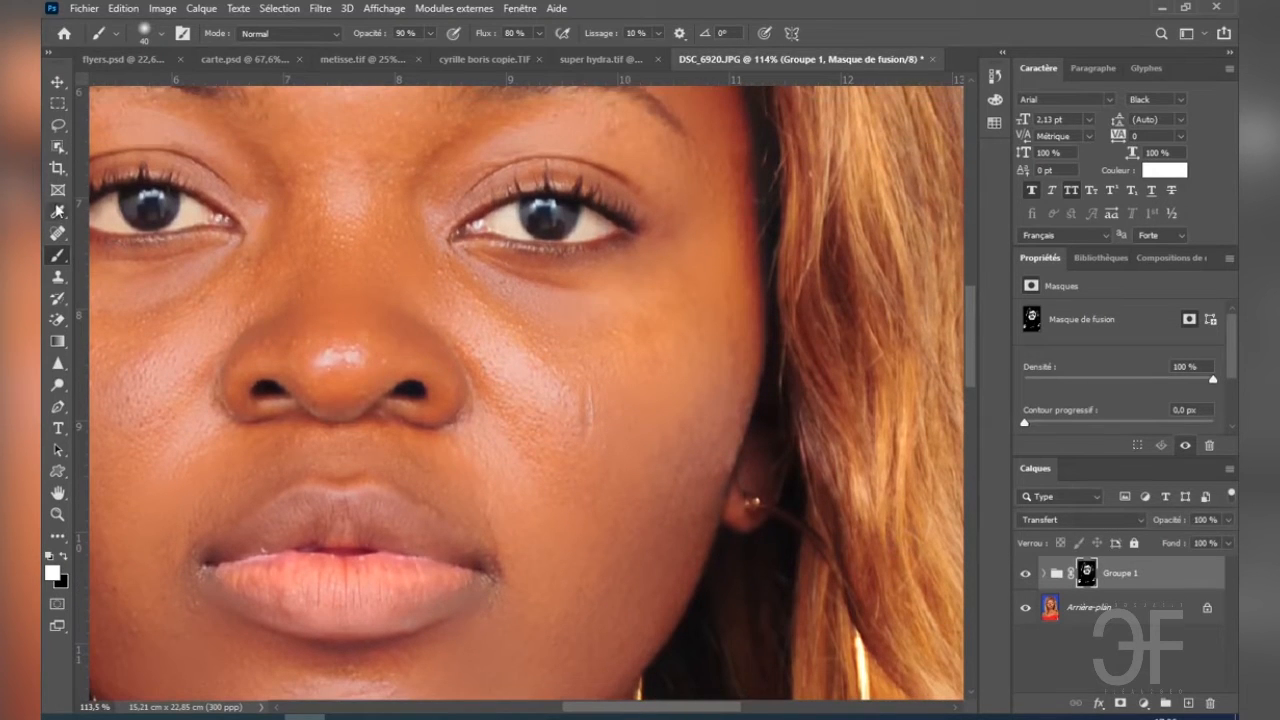
- Switch to the Spot Healing Brush and reduce its size to 15 px over the side of the nose
{"action": "left_click", "coordinate": [58, 233]}
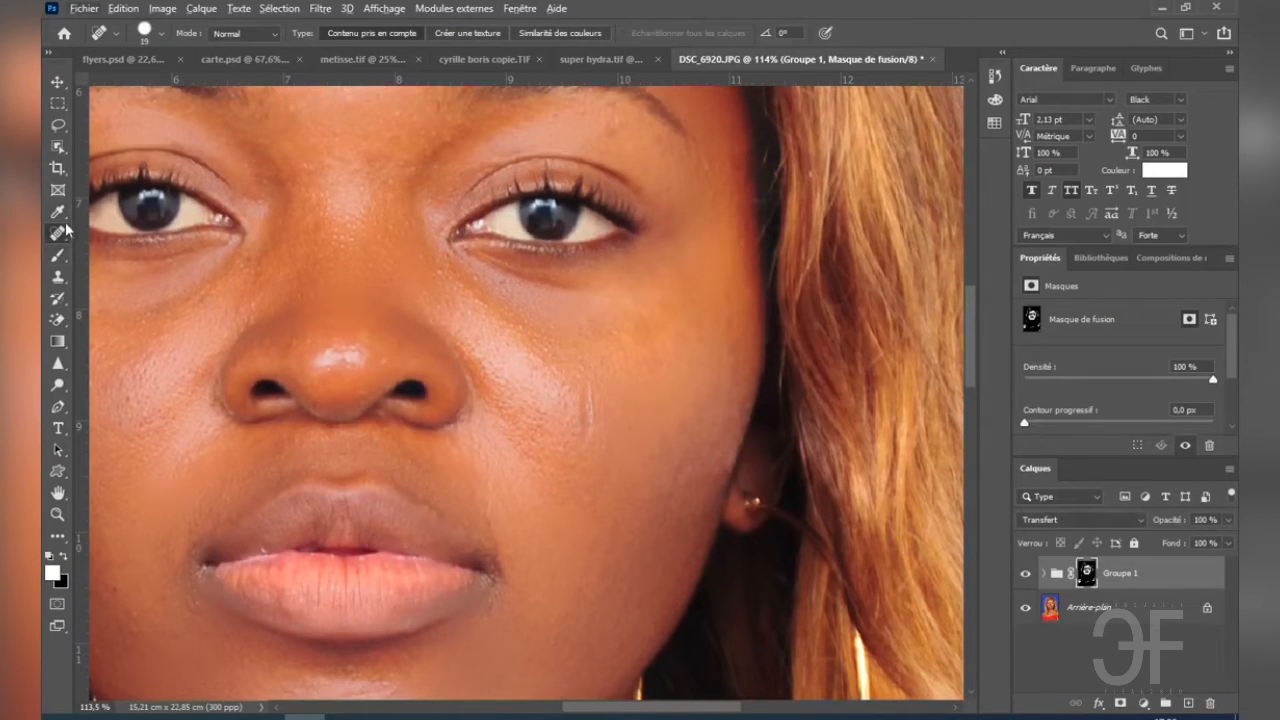
{"action": "scroll", "coordinate": [361, 456], "scroll_direction": "up", "scroll_amount": 3}
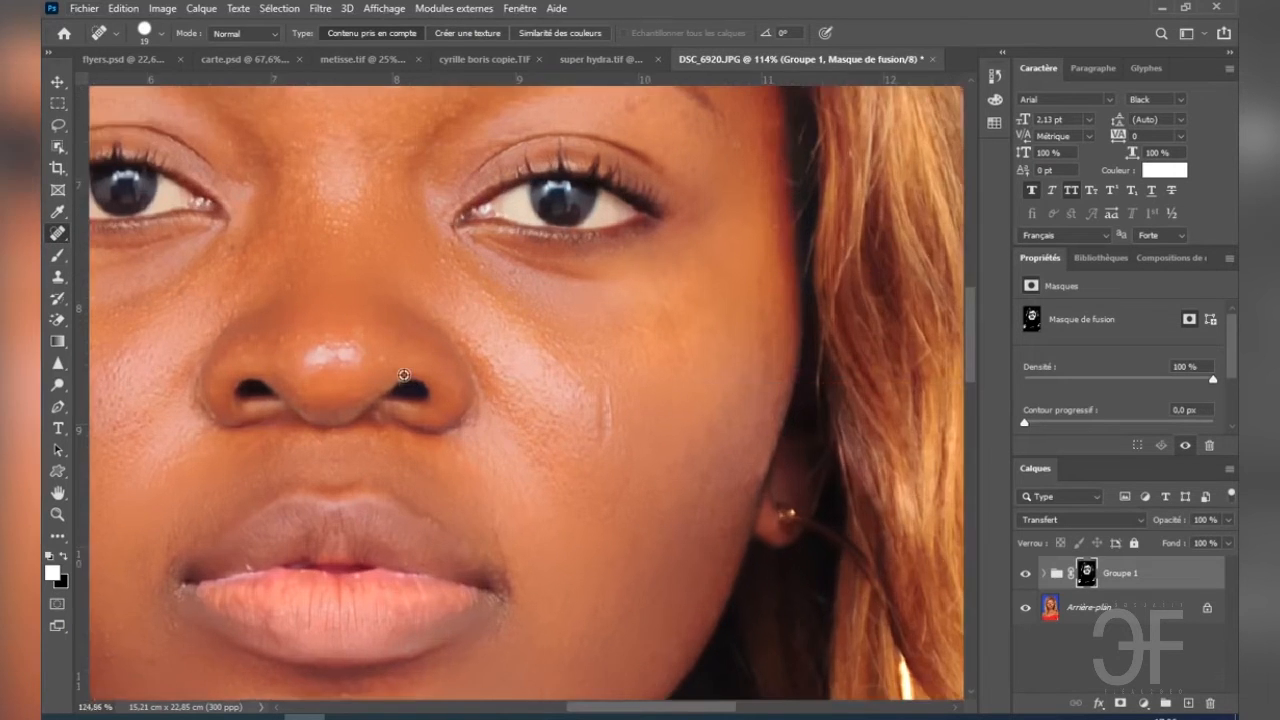
{"action": "scroll", "coordinate": [385, 344], "scroll_direction": "up", "scroll_amount": 1}
{"action": "scroll", "coordinate": [385, 344], "scroll_direction": "up", "scroll_amount": 4}
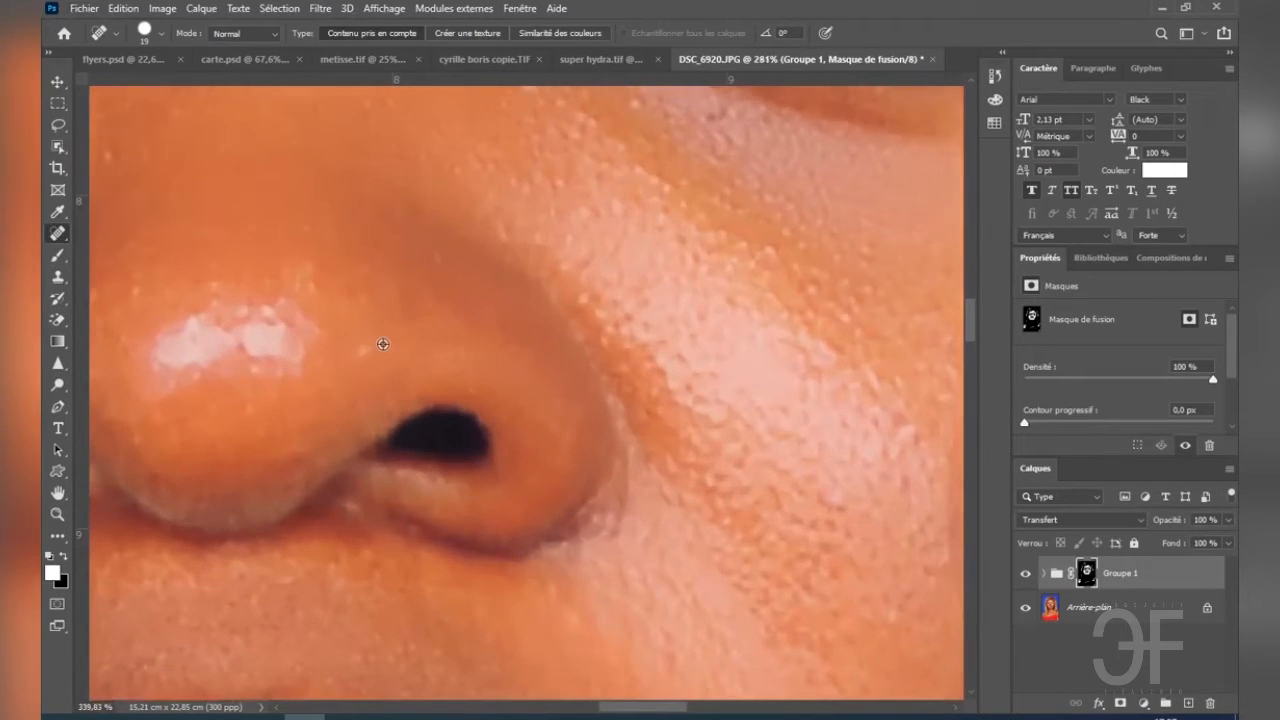
{"action": "left_click_drag", "start_coordinate": [383, 346], "coordinate": [371, 346], "text": "alt"}
{"action": "scroll", "coordinate": [383, 337], "scroll_direction": "down", "scroll_amount": 3}
{"action": "left_click_drag", "start_coordinate": [400, 332], "coordinate": [411, 337], "text": "alt"}
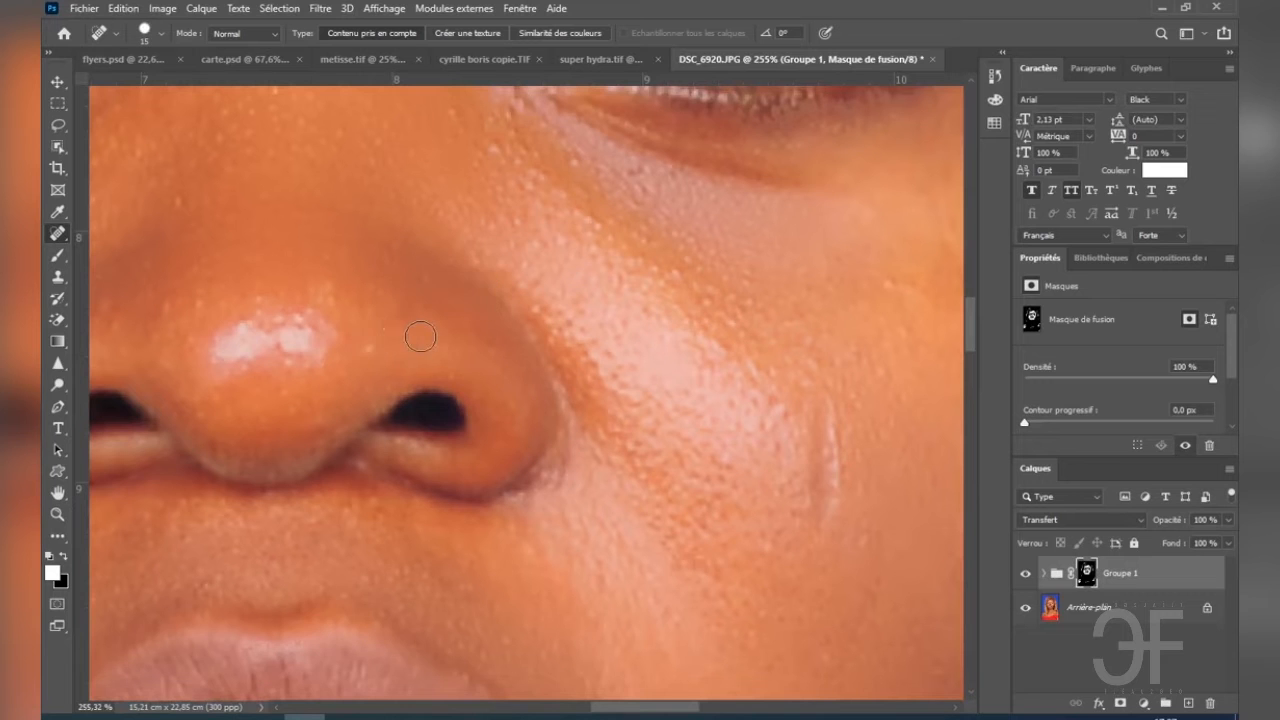
- Examine the retouched skin across the face, neck and chest, both close up and in the wider portrait
{"action": "scroll", "coordinate": [420, 337], "scroll_direction": "down", "scroll_amount": 5}
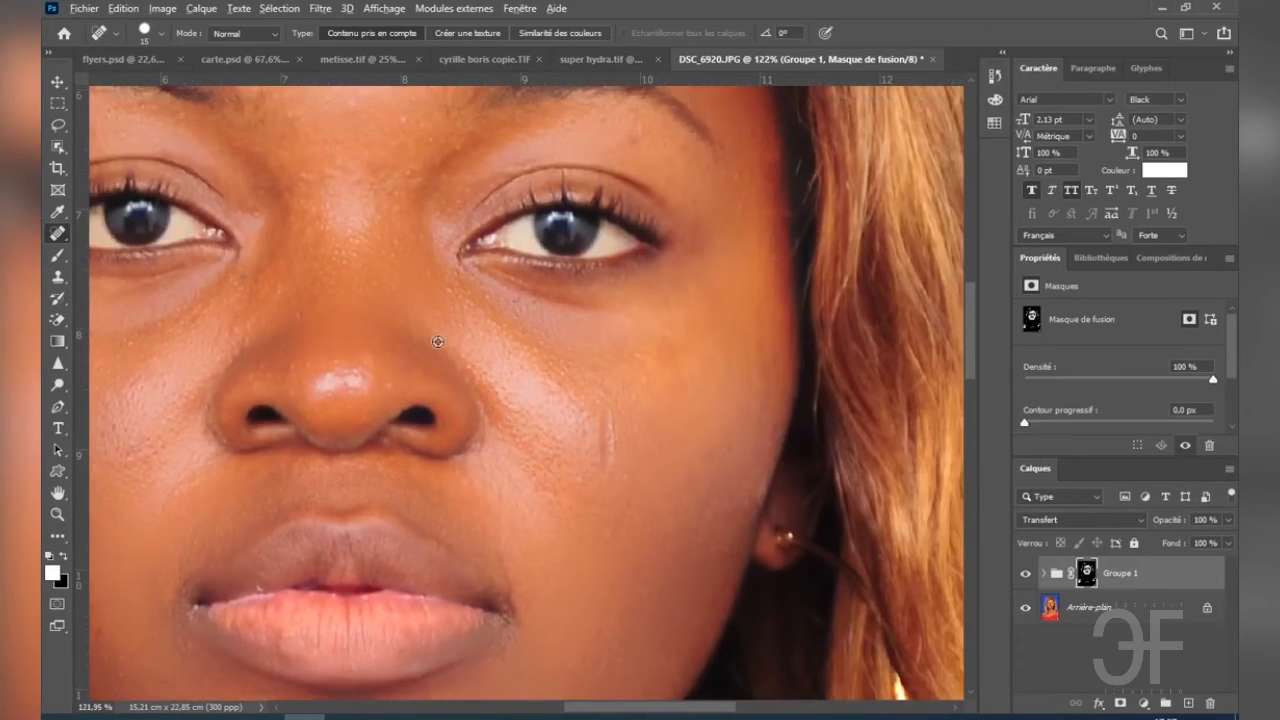
{"action": "scroll", "coordinate": [437, 342], "scroll_direction": "down", "scroll_amount": 4}
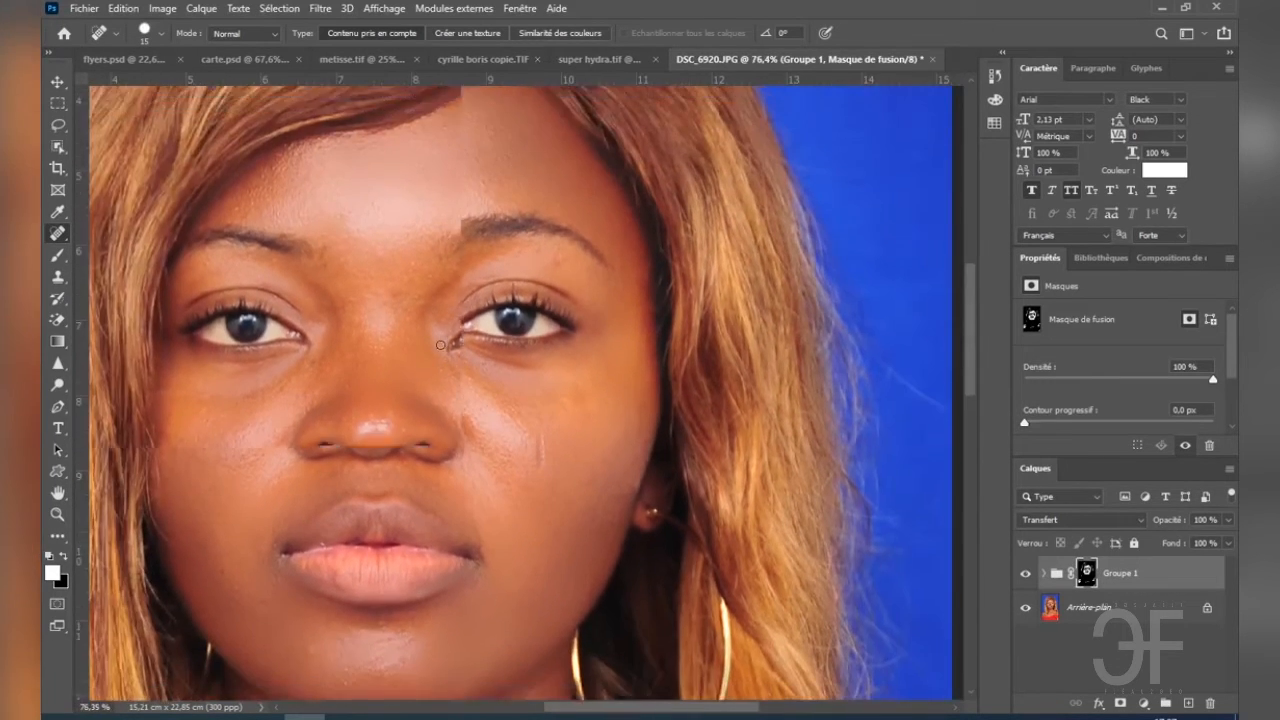
{"action": "scroll", "coordinate": [440, 345], "scroll_direction": "down", "scroll_amount": 2}
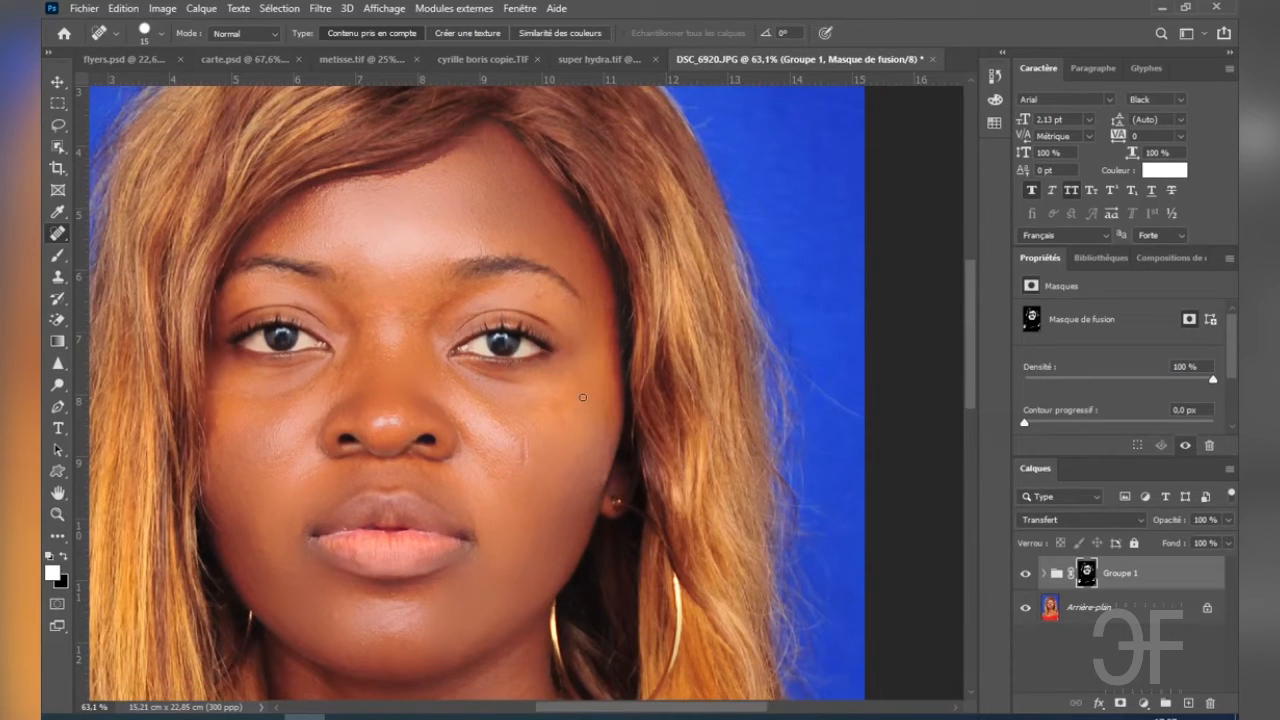
{"action": "scroll", "coordinate": [583, 397], "scroll_direction": "down", "scroll_amount": 5}
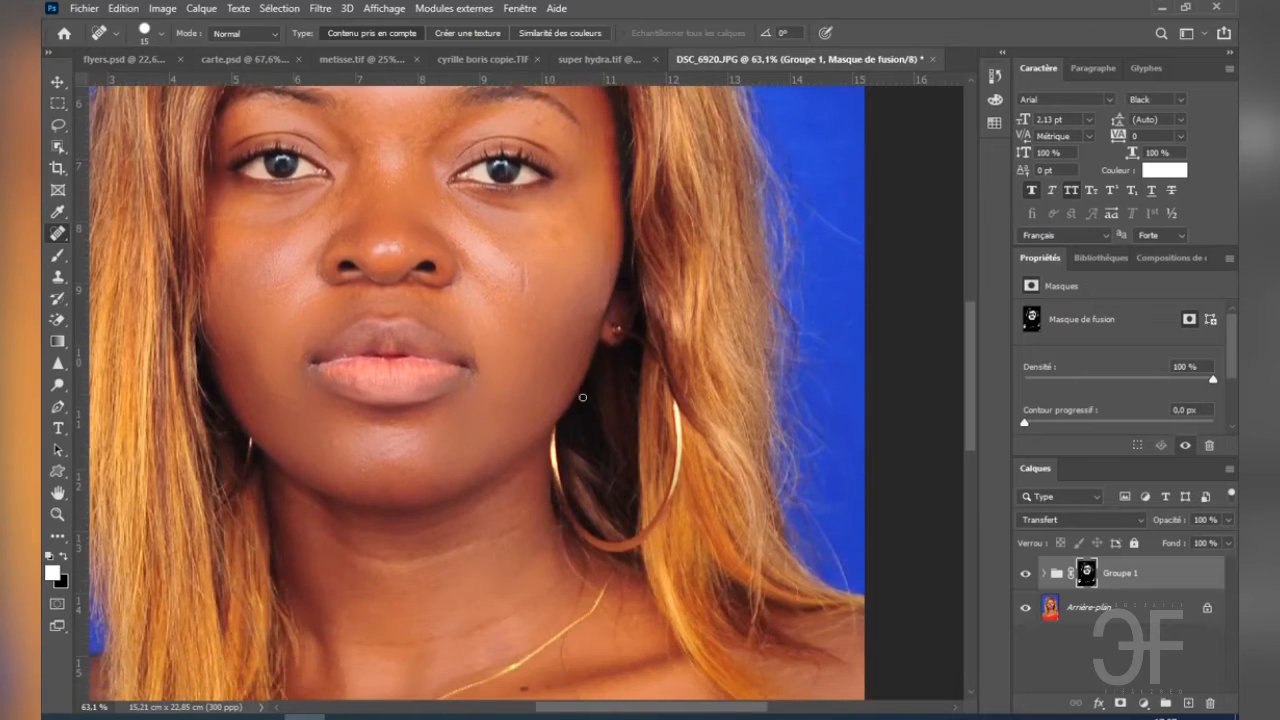
{"action": "scroll", "coordinate": [570, 489], "scroll_direction": "down", "scroll_amount": 4}
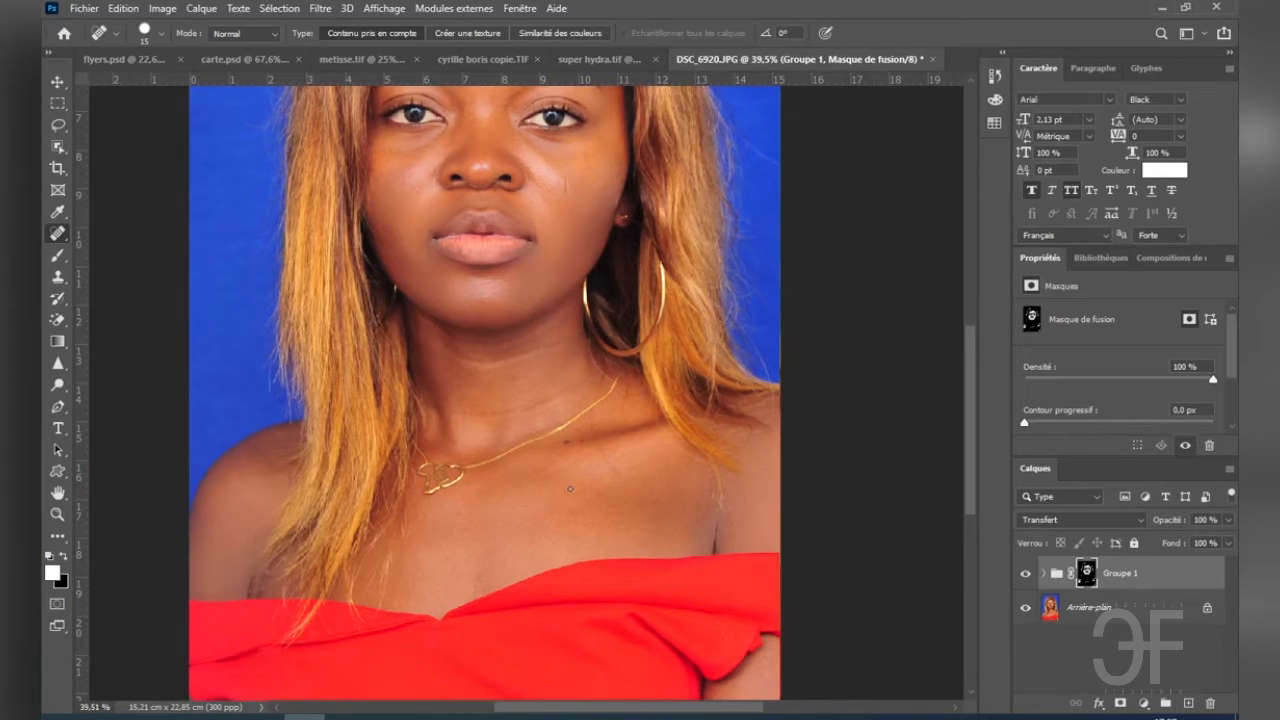
{"action": "scroll", "coordinate": [570, 489], "scroll_direction": "down", "scroll_amount": 3}
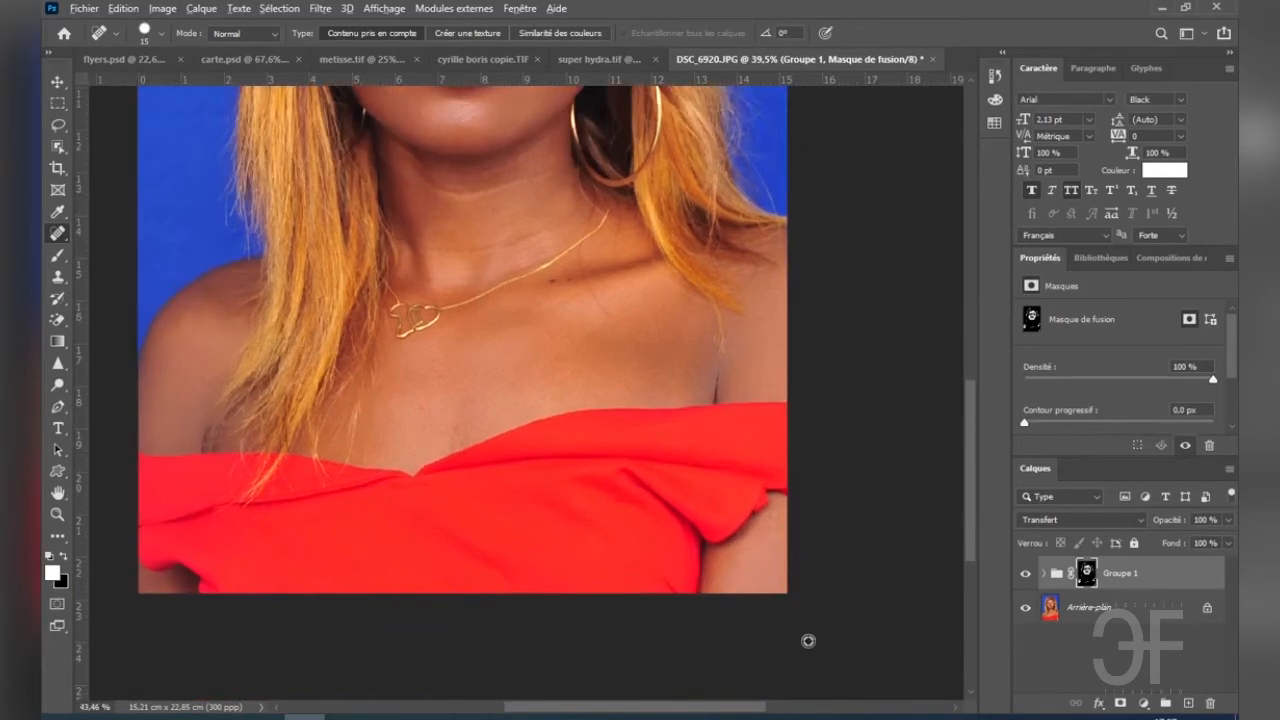
{"action": "scroll", "coordinate": [789, 528], "scroll_direction": "up", "scroll_amount": 3}
{"action": "scroll", "coordinate": [789, 528], "scroll_direction": "down", "scroll_amount": 3}
{"action": "scroll", "coordinate": [786, 509], "scroll_direction": "up", "scroll_amount": 5}
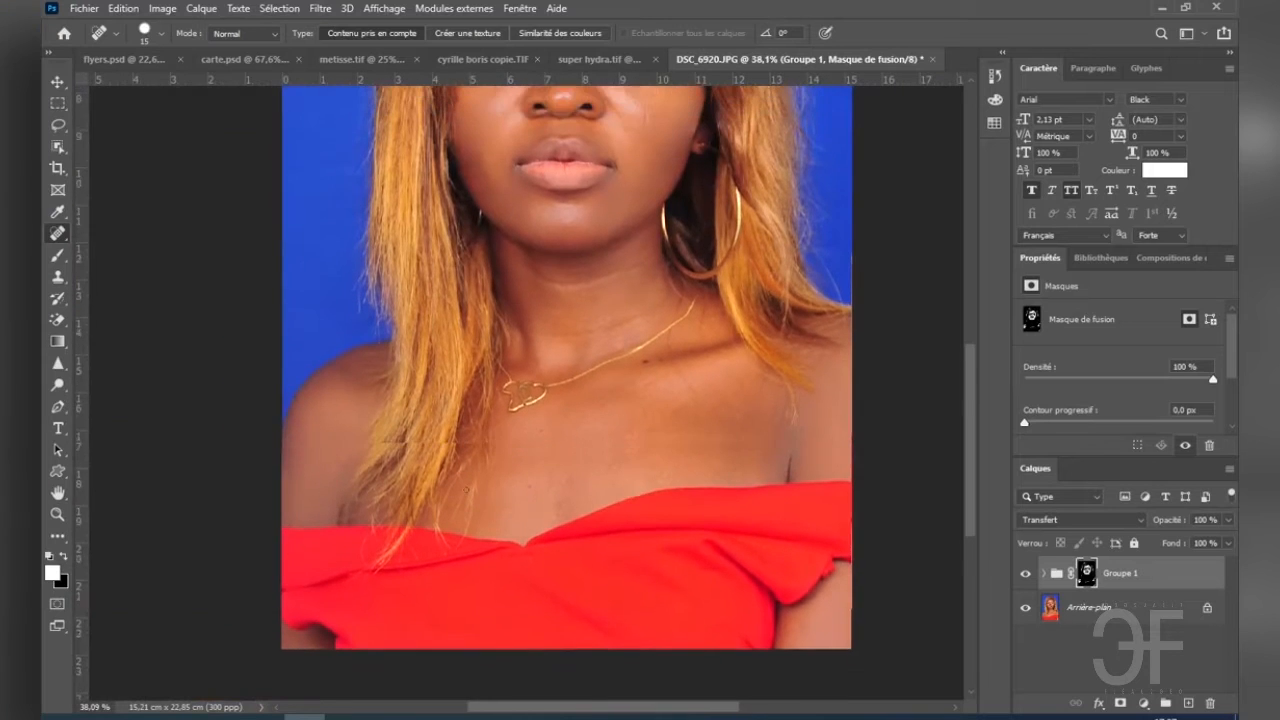
{"action": "scroll", "coordinate": [567, 393], "scroll_direction": "up", "scroll_amount": 5}
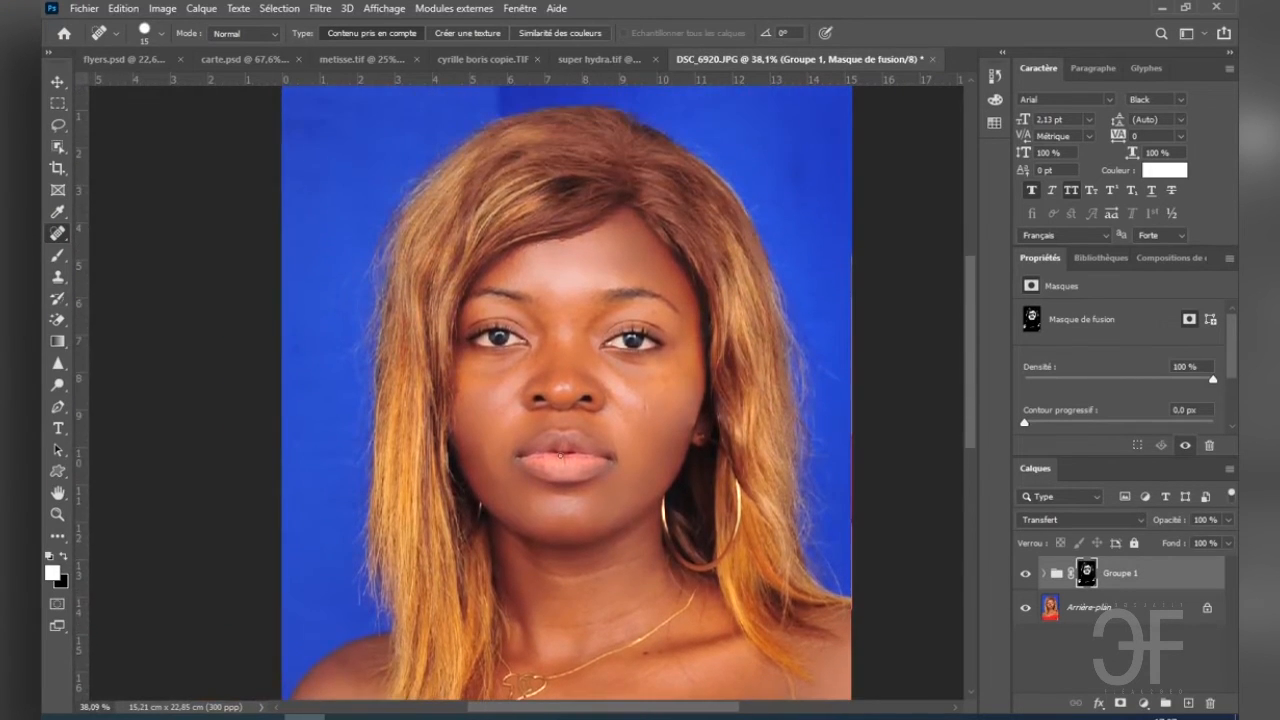
{"action": "scroll", "coordinate": [590, 400], "scroll_direction": "down", "scroll_amount": 2}
{"action": "scroll", "coordinate": [600, 430], "scroll_direction": "down", "scroll_amount": 2}
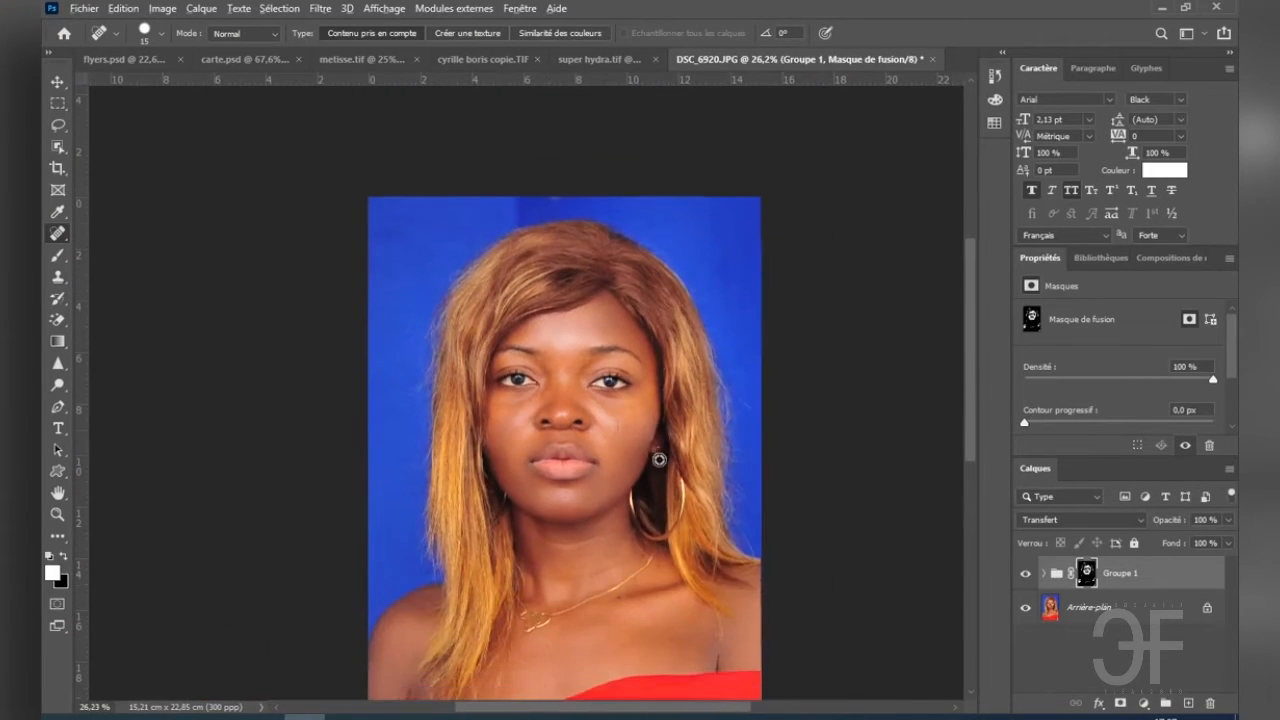
{"action": "scroll", "coordinate": [632, 450], "scroll_direction": "up", "scroll_amount": 2}
{"action": "scroll", "coordinate": [632, 450], "scroll_direction": "up", "scroll_amount": 4}
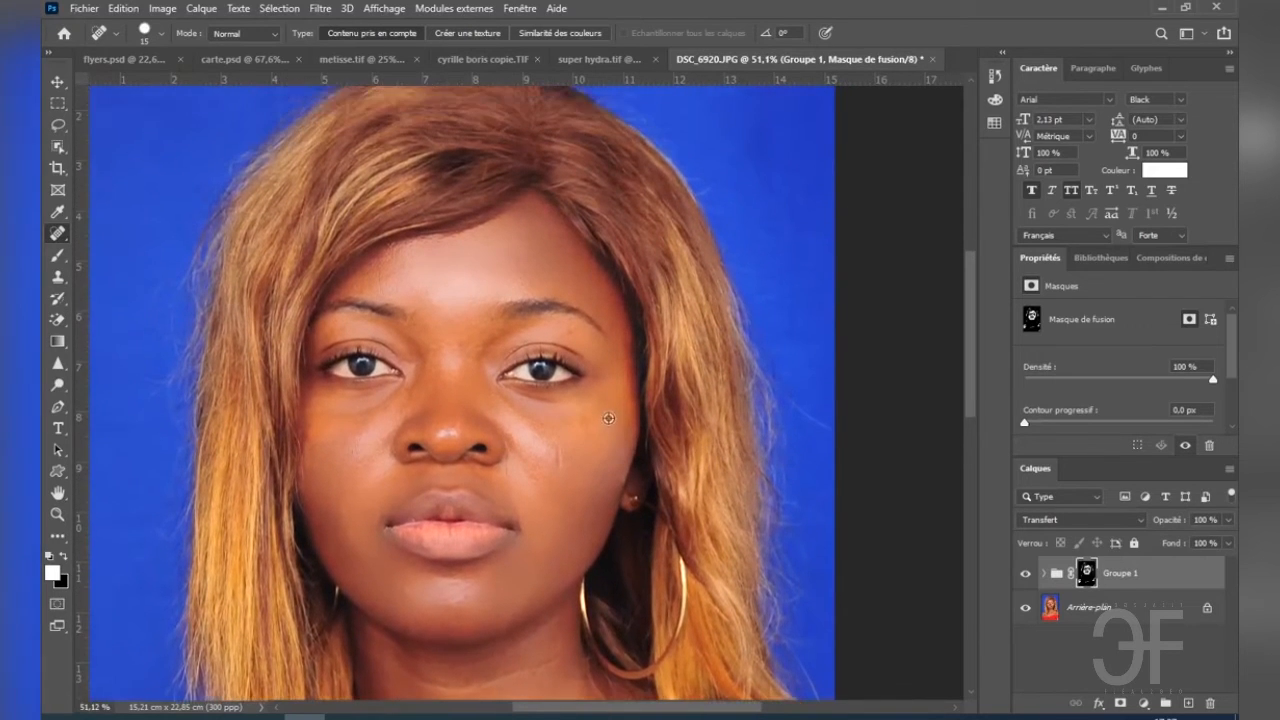
{"action": "scroll", "coordinate": [602, 414], "scroll_direction": "up", "scroll_amount": 2}
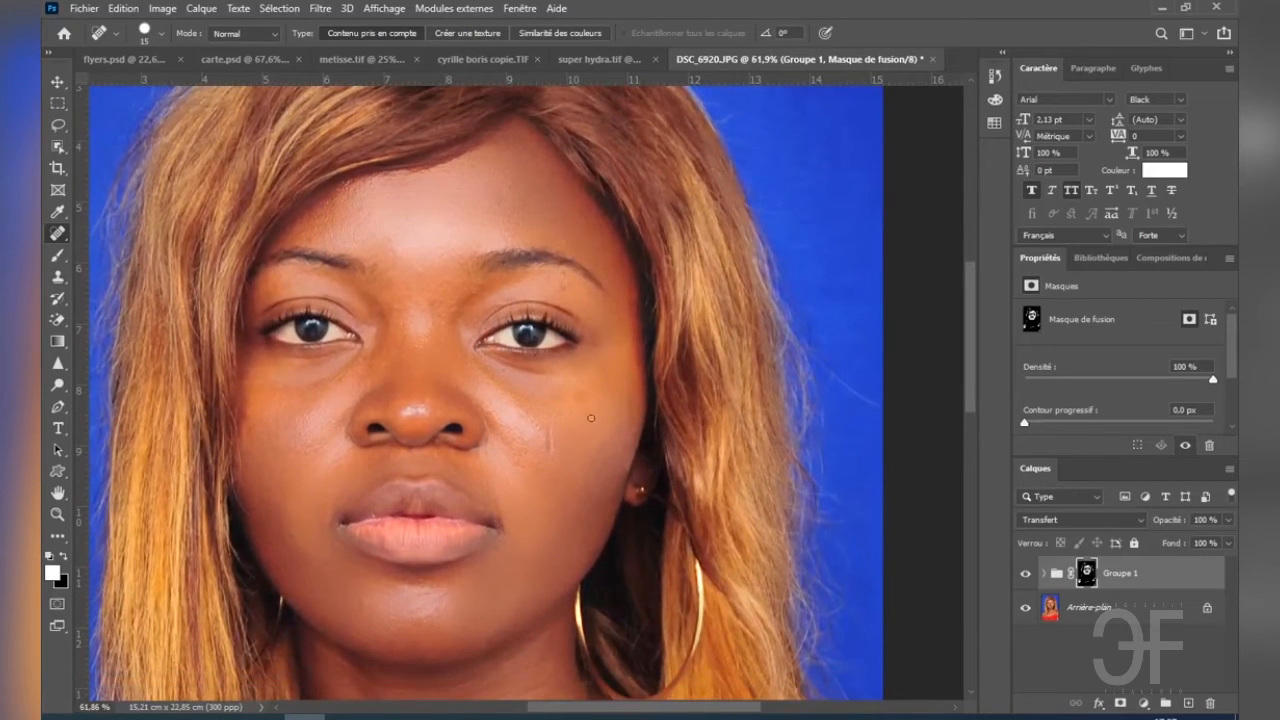
{"action": "scroll", "coordinate": [585, 437], "scroll_direction": "down", "scroll_amount": 2}
{"action": "scroll", "coordinate": [540, 452], "scroll_direction": "right", "scroll_amount": 1}
{"action": "scroll", "coordinate": [534, 452], "scroll_direction": "up", "scroll_amount": 1}
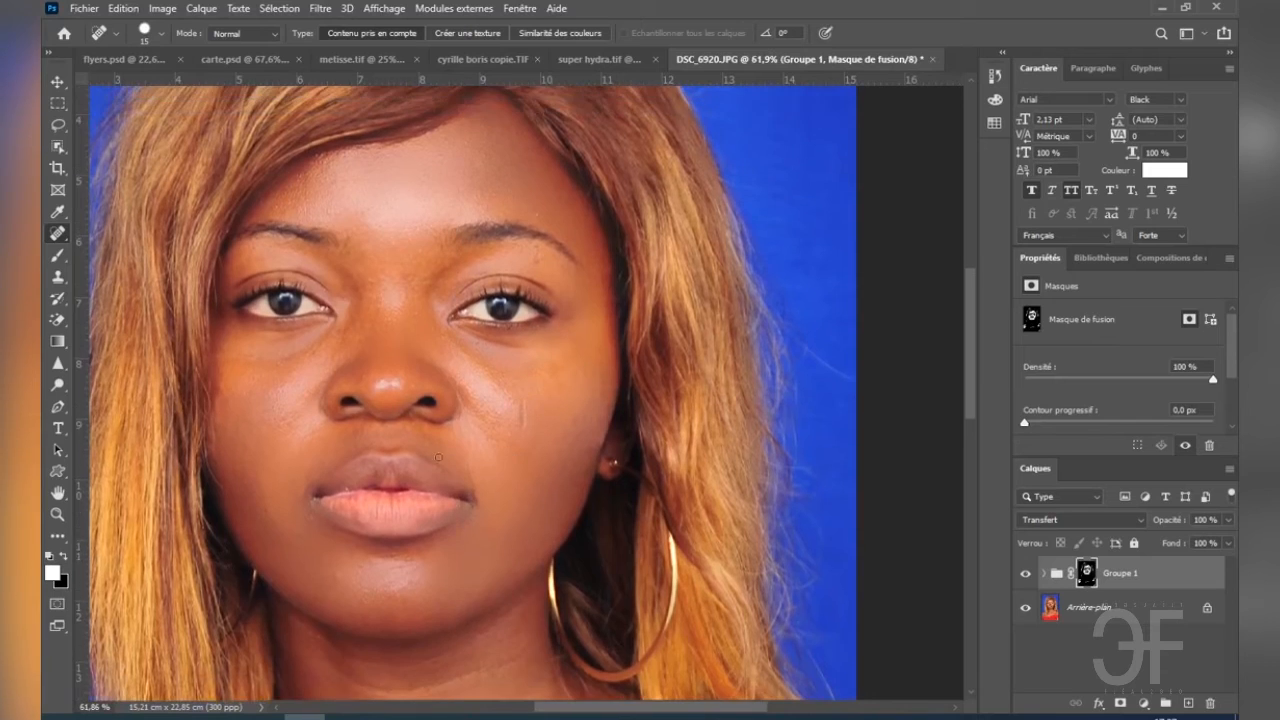
{"action": "scroll", "coordinate": [438, 457], "scroll_direction": "up", "scroll_amount": 2}
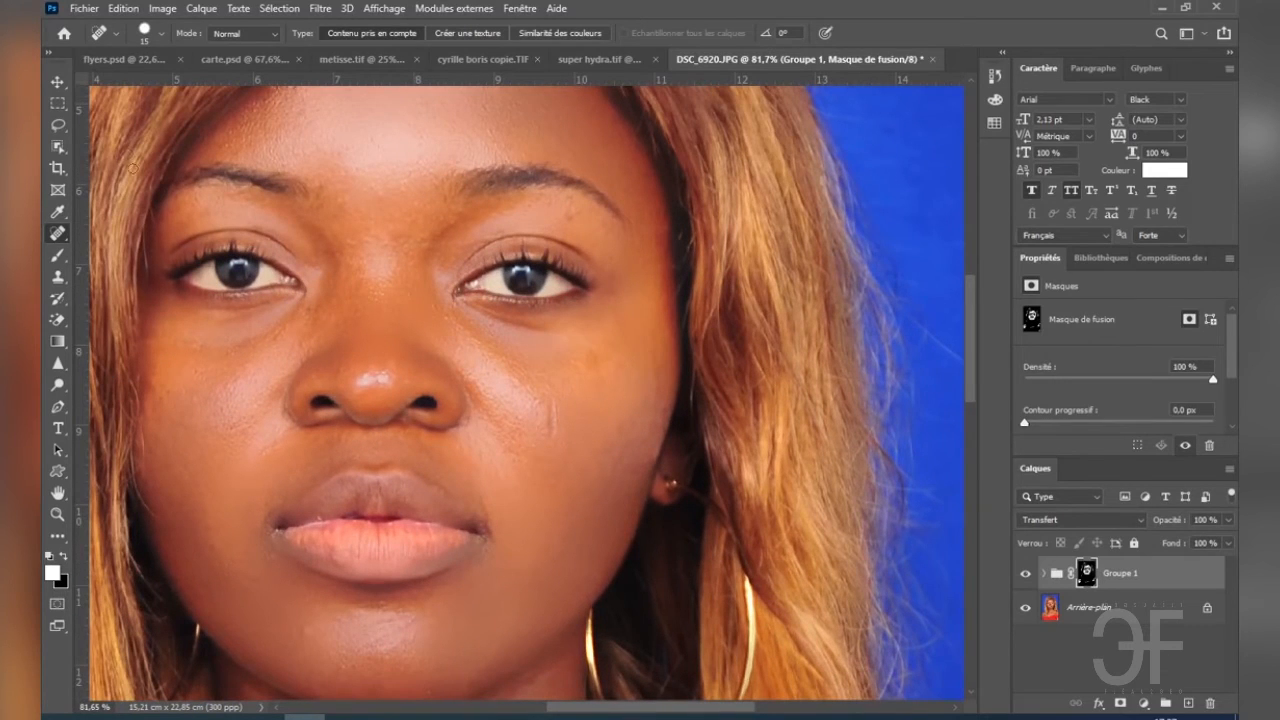
- Activate the Move tool and review the smoothed skin once more from the eyes and cheeks to the shoulders and neckline
{"action": "left_click", "coordinate": [57, 82]}
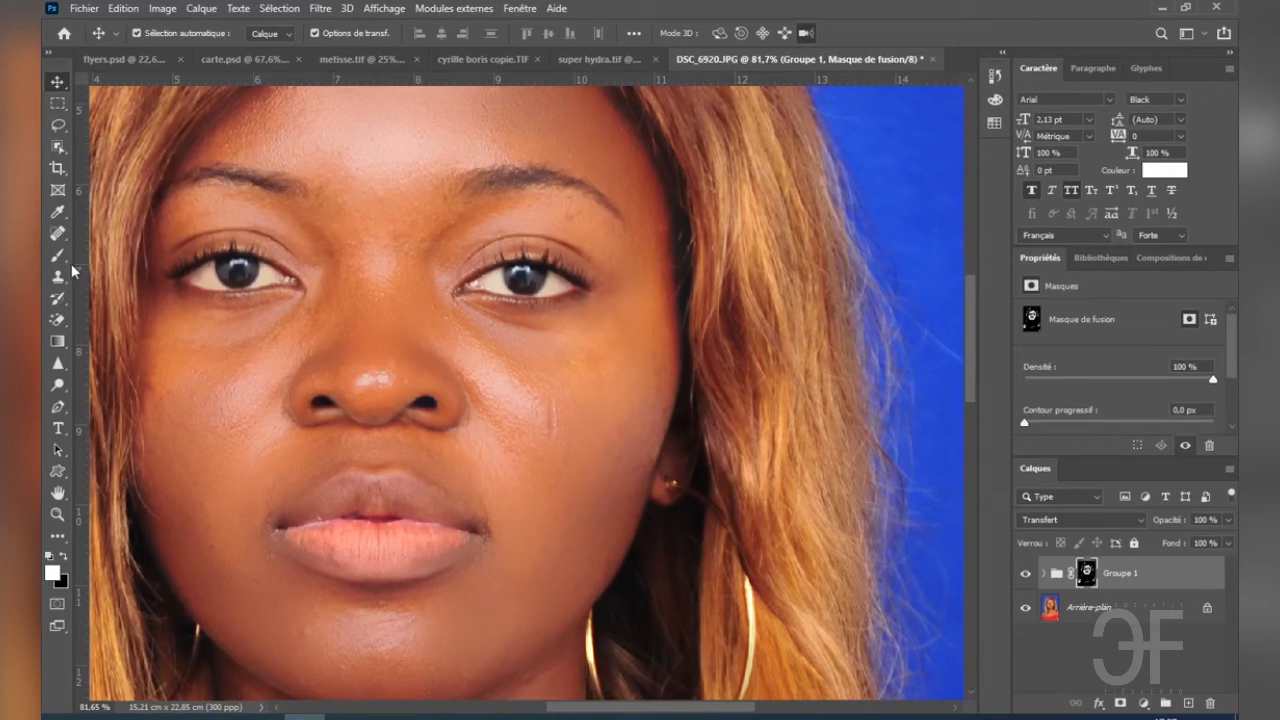
{"action": "scroll", "coordinate": [309, 289], "scroll_direction": "left", "scroll_amount": 3}
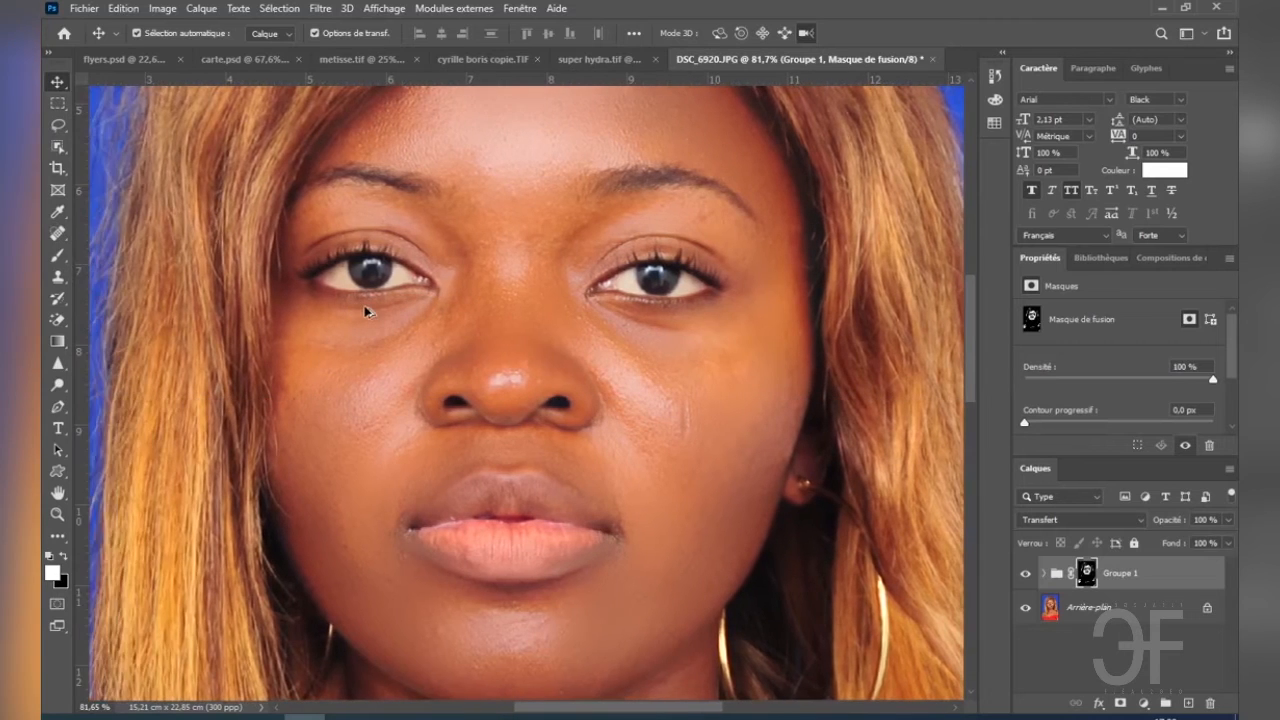
{"action": "scroll", "coordinate": [520, 346], "scroll_direction": "up", "scroll_amount": 1}
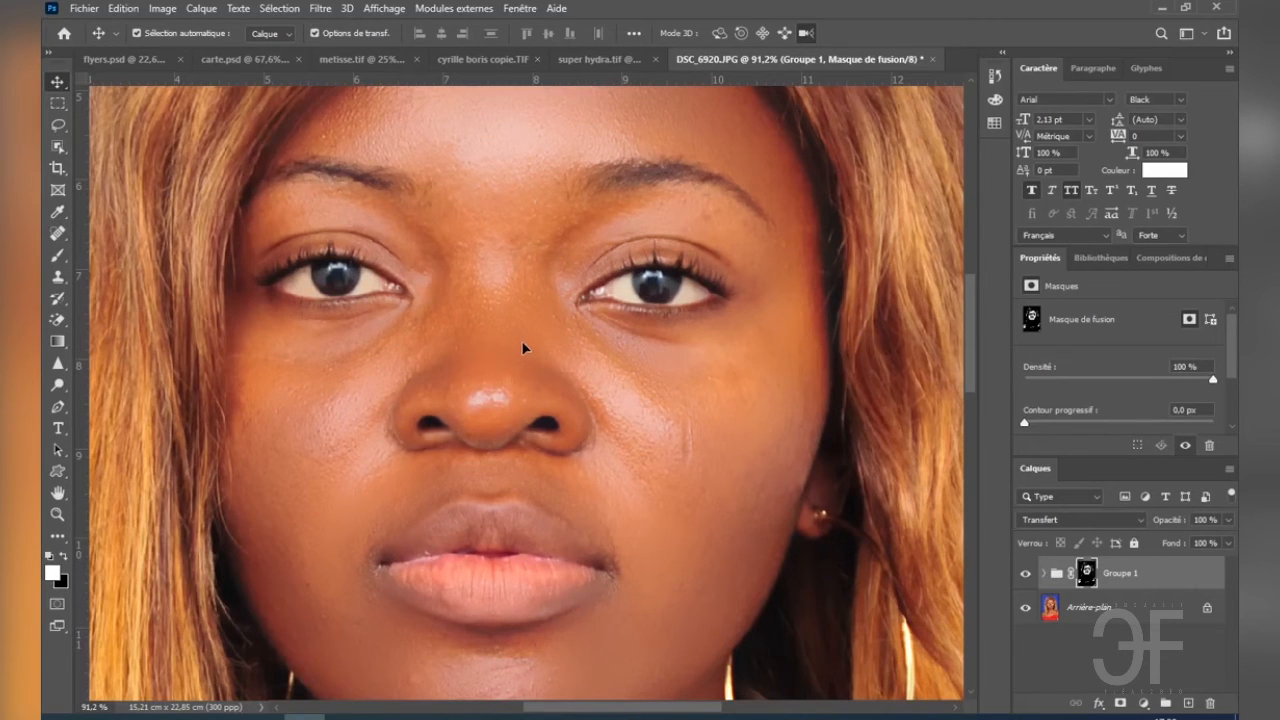
{"action": "scroll", "coordinate": [523, 348], "scroll_direction": "down", "scroll_amount": 4}
{"action": "scroll", "coordinate": [641, 350], "scroll_direction": "up", "scroll_amount": 1}
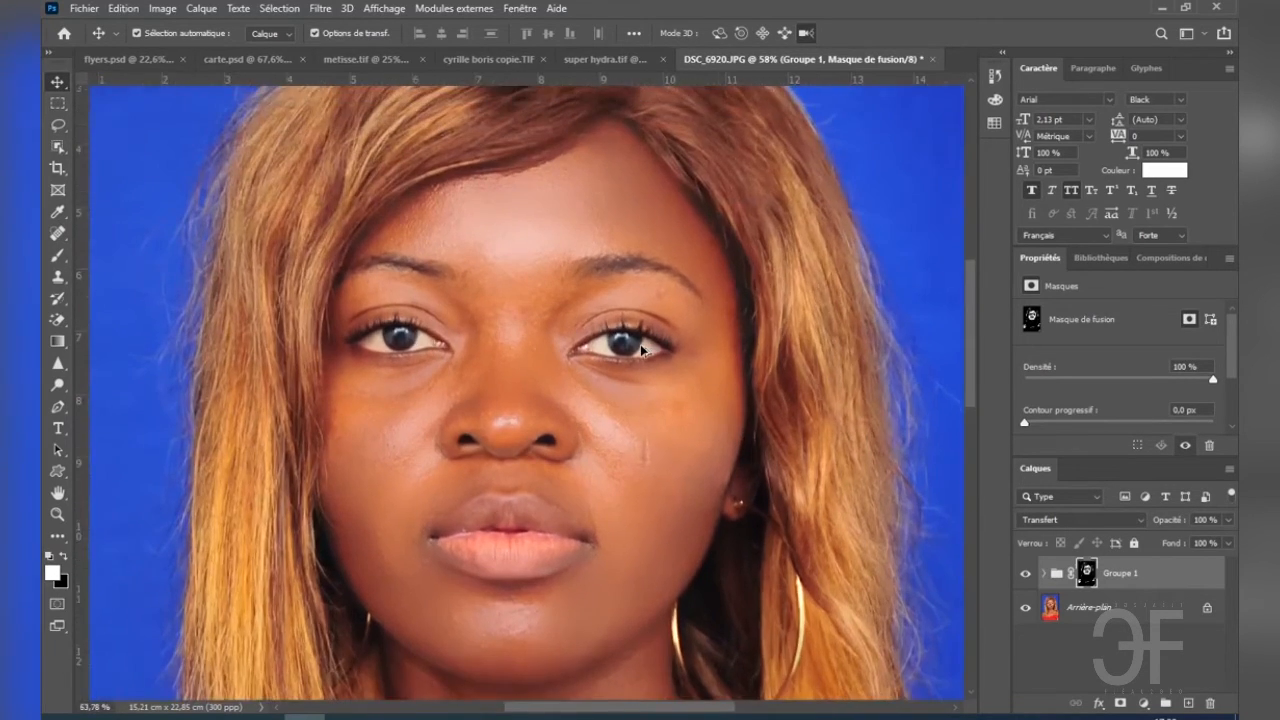
{"action": "scroll", "coordinate": [641, 349], "scroll_direction": "down", "scroll_amount": 5}
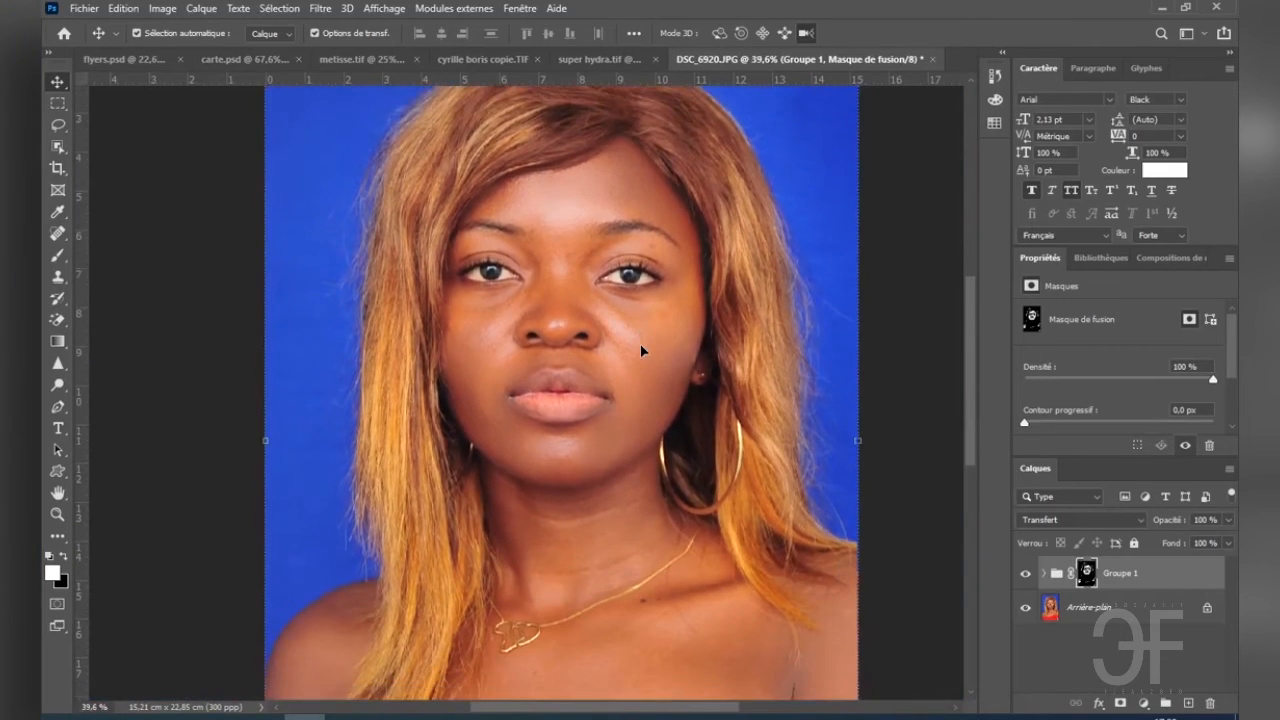
{"action": "scroll", "coordinate": [640, 344], "scroll_direction": "down", "scroll_amount": 5}
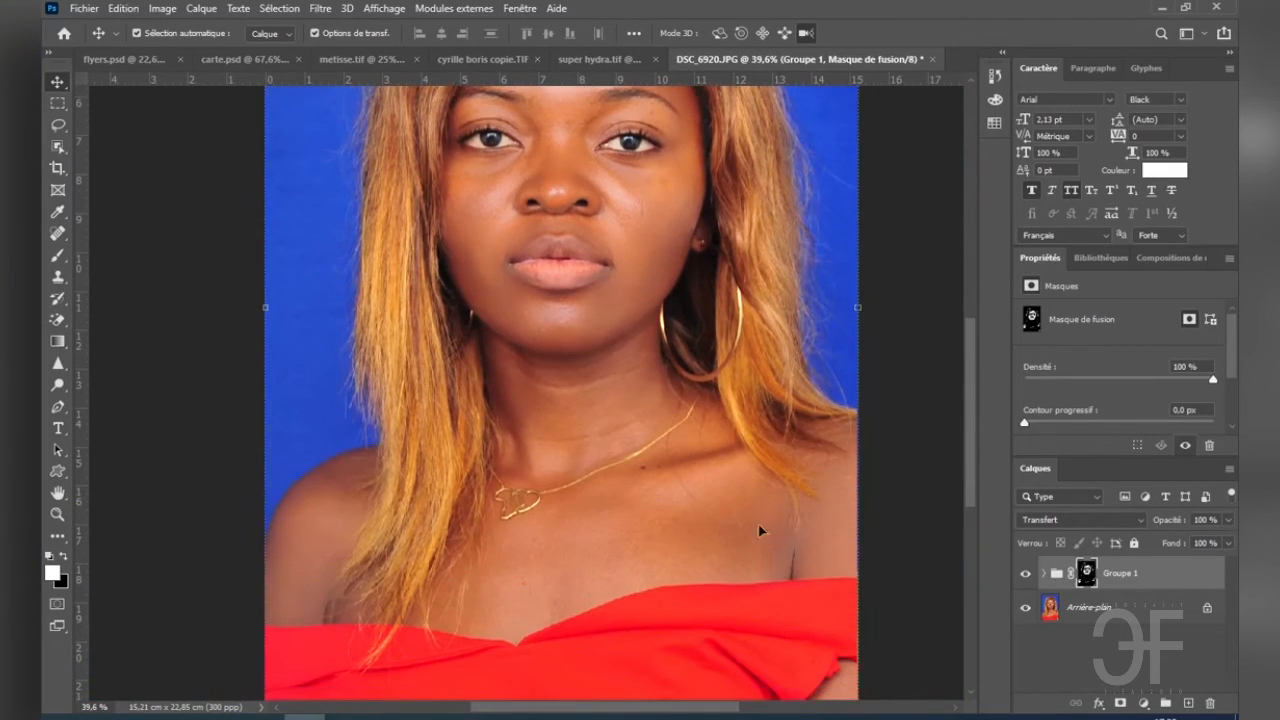
{"action": "scroll", "coordinate": [531, 490], "scroll_direction": "up", "scroll_amount": 3}
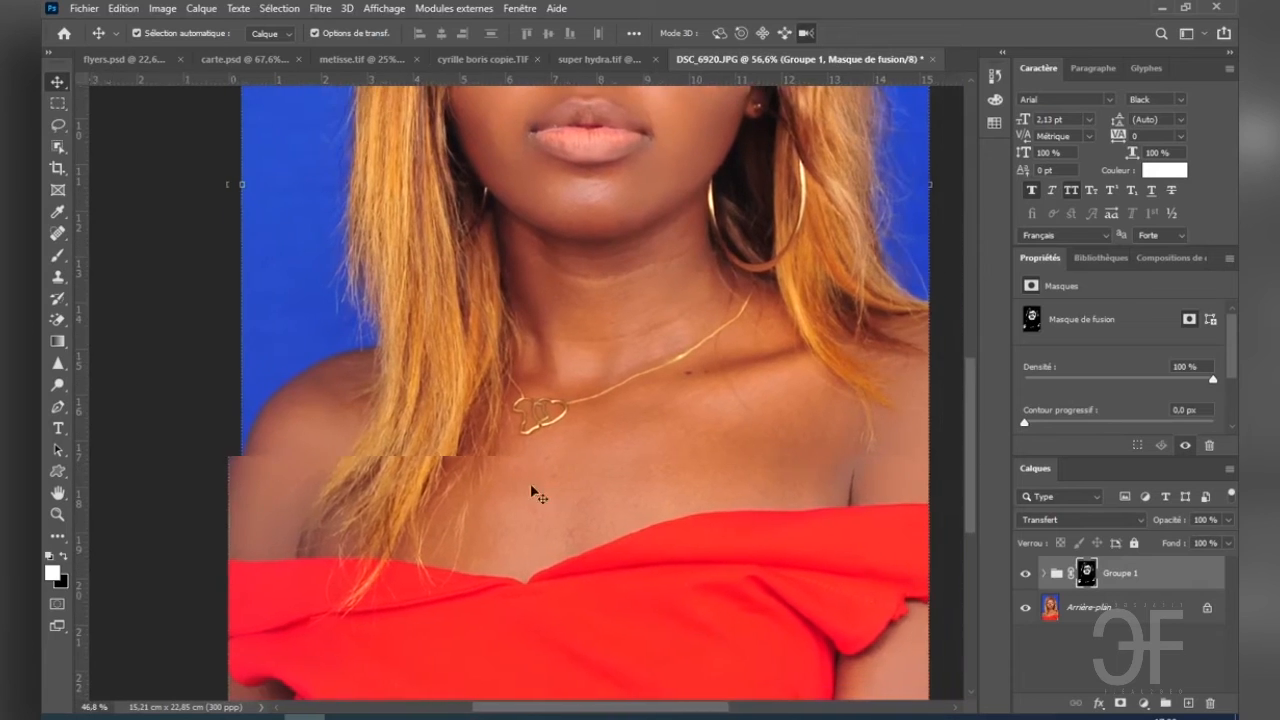
{"action": "scroll", "coordinate": [634, 476], "scroll_direction": "down", "scroll_amount": 1}
{"action": "scroll", "coordinate": [634, 476], "scroll_direction": "up", "scroll_amount": 3}
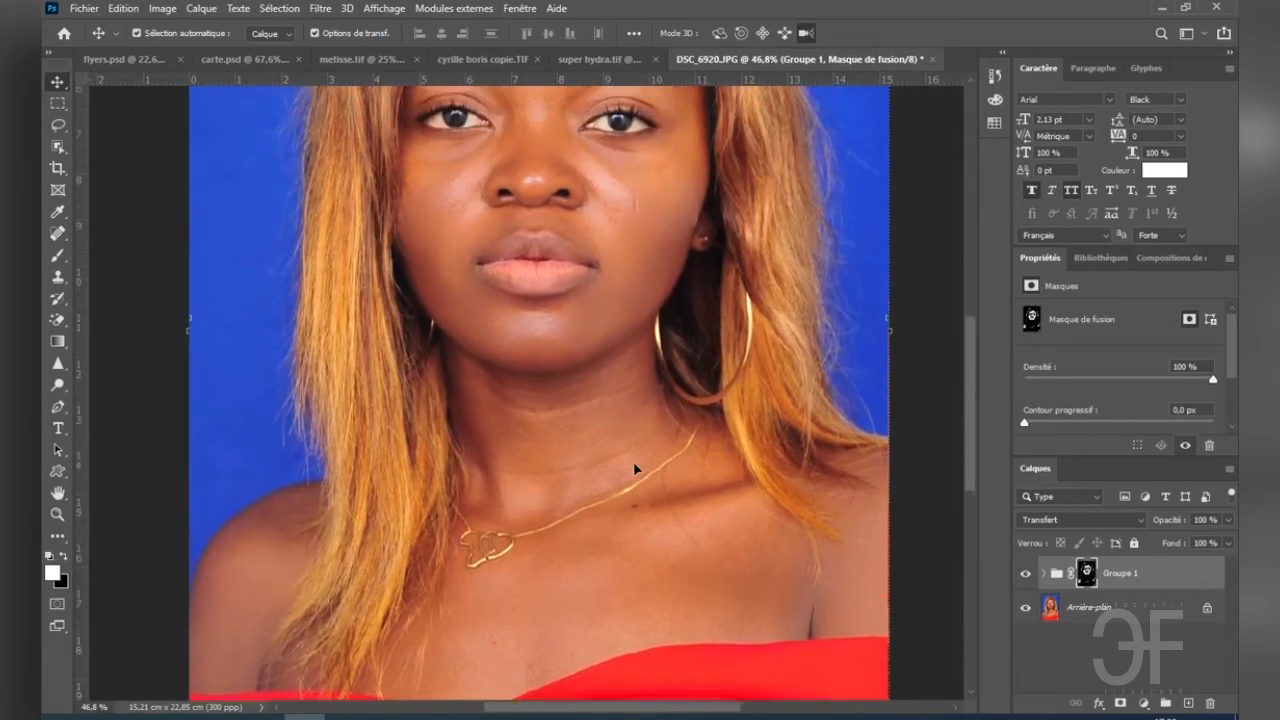
{"action": "scroll", "coordinate": [634, 468], "scroll_direction": "up", "scroll_amount": 6}
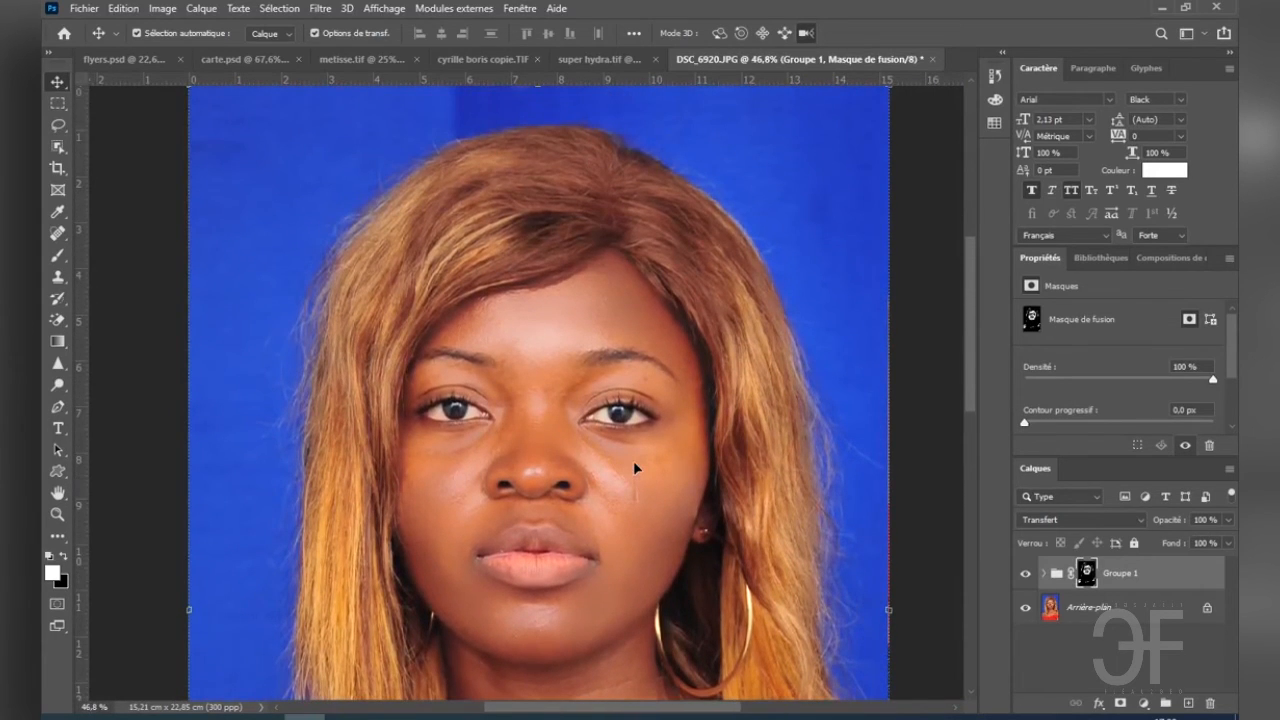